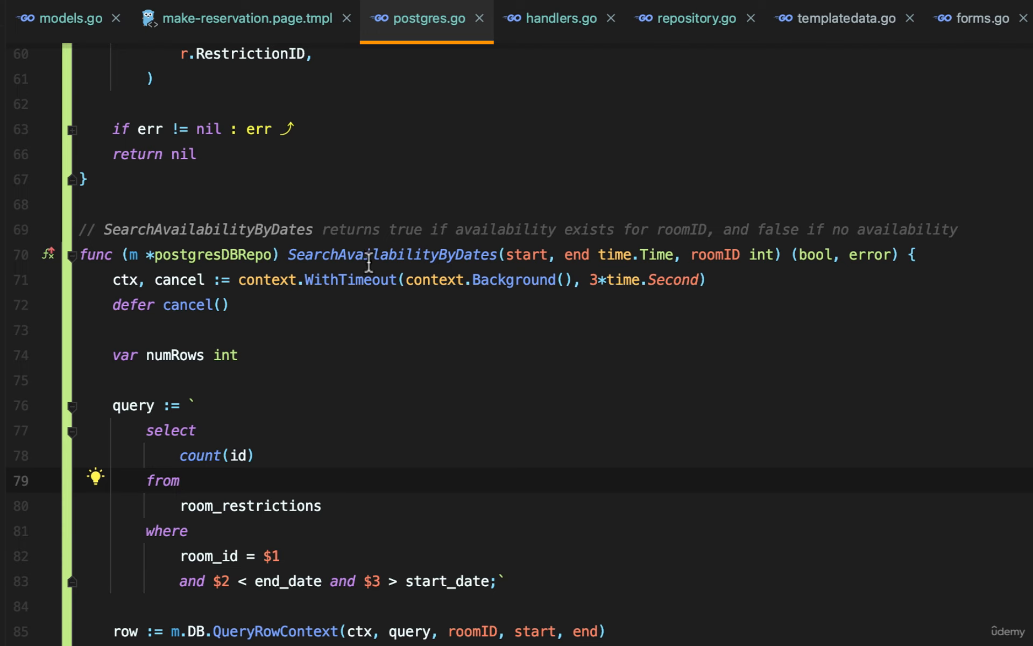
Rename the SearchAvailabilityByDates function and its comment in postgres.go to SearchAvailabilityByDatesByRoomID.
{"action": "left_click", "coordinate": [501, 259]}
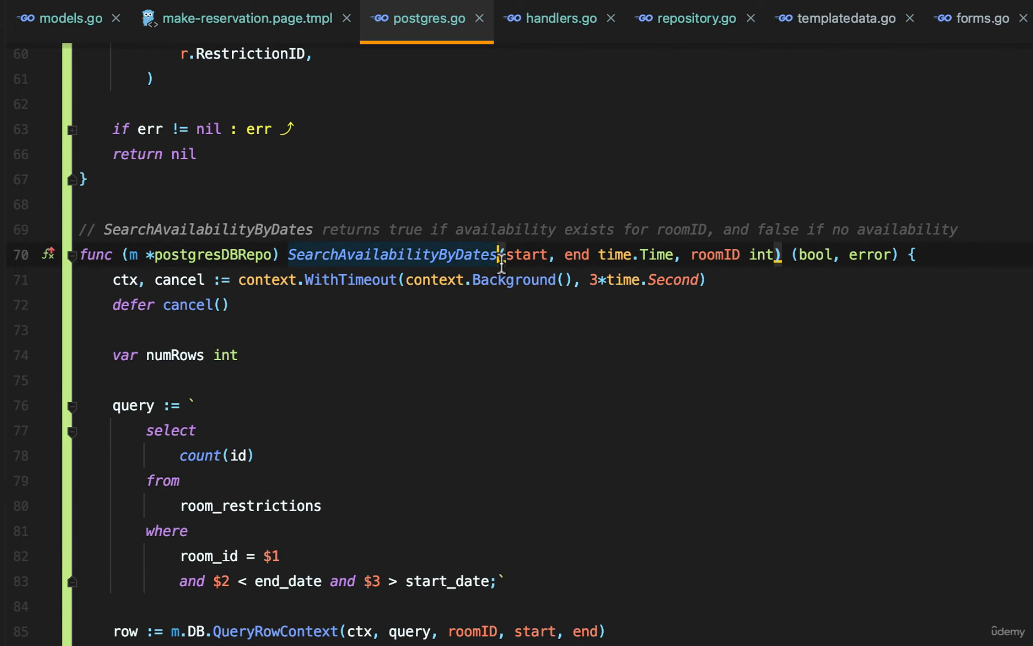
{"action": "type", "text": "ByRoomID"}
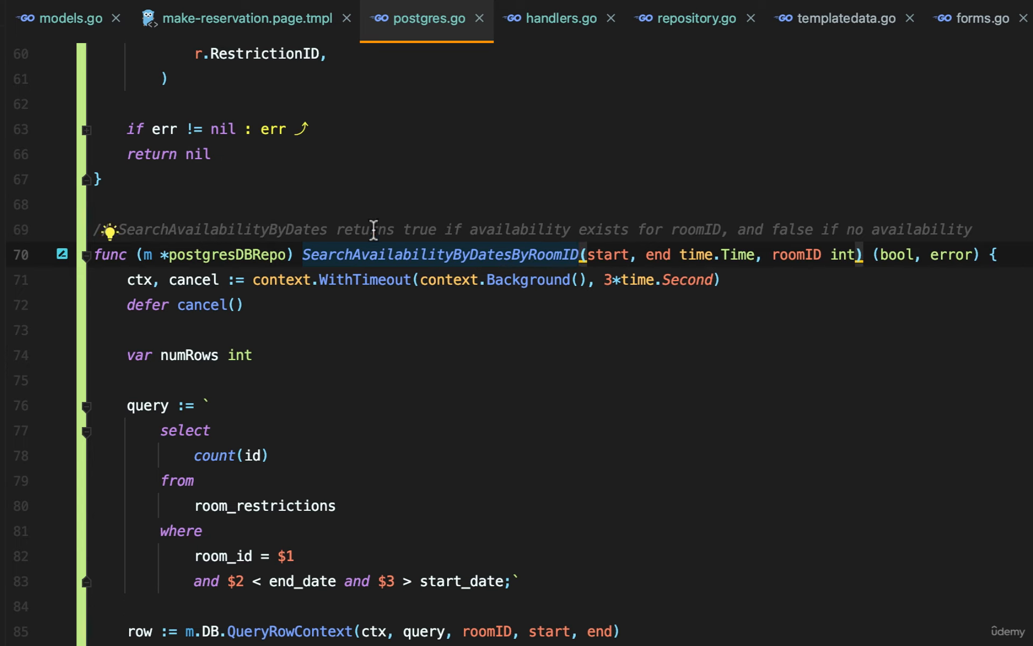
{"action": "left_click", "coordinate": [329, 230]}
{"action": "type", "text": "ByRoomID"}
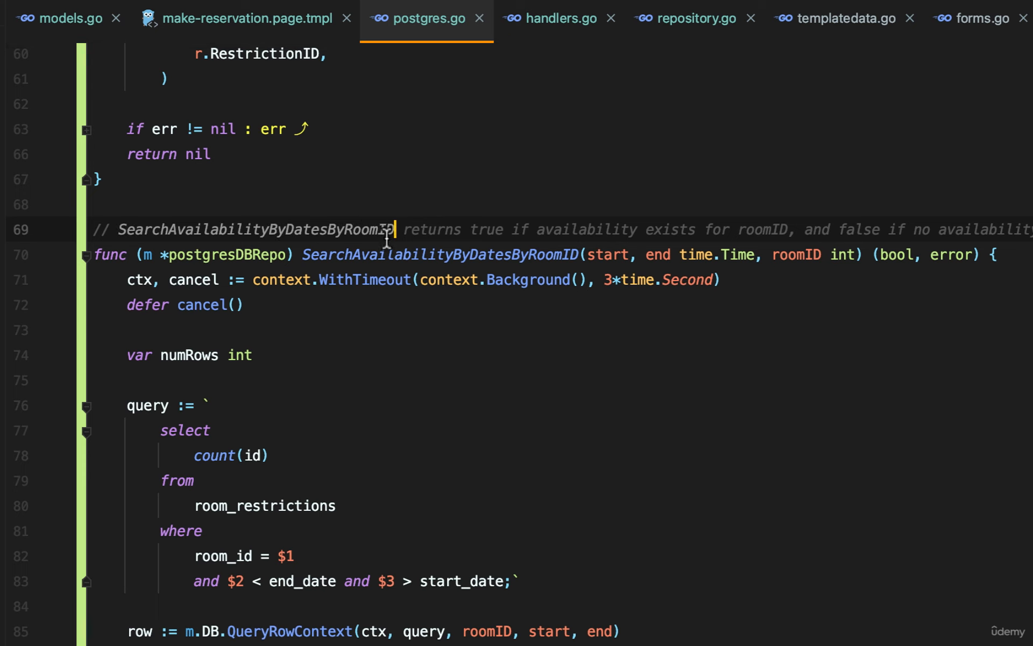
Rename SearchAvailabilityByDates to SearchAvailabilityByDatesByRoomID in the DatabaseRepo interface in repository.go.
{"action": "left_click", "coordinate": [682, 31]}
{"action": "left_click", "coordinate": [326, 368]}
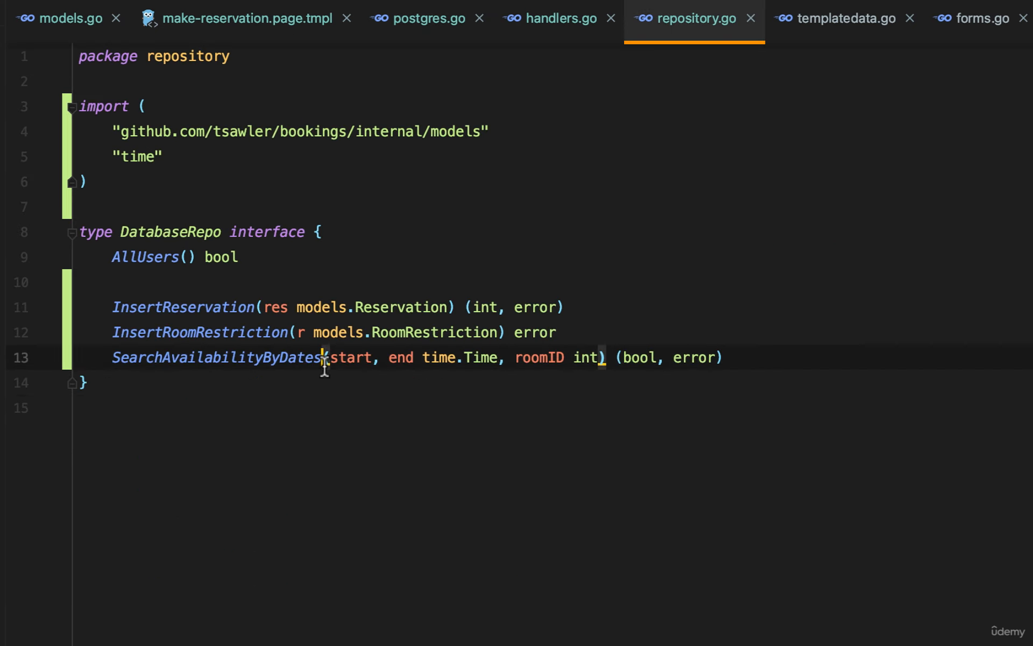
{"action": "type", "text": "ByRoomID"}
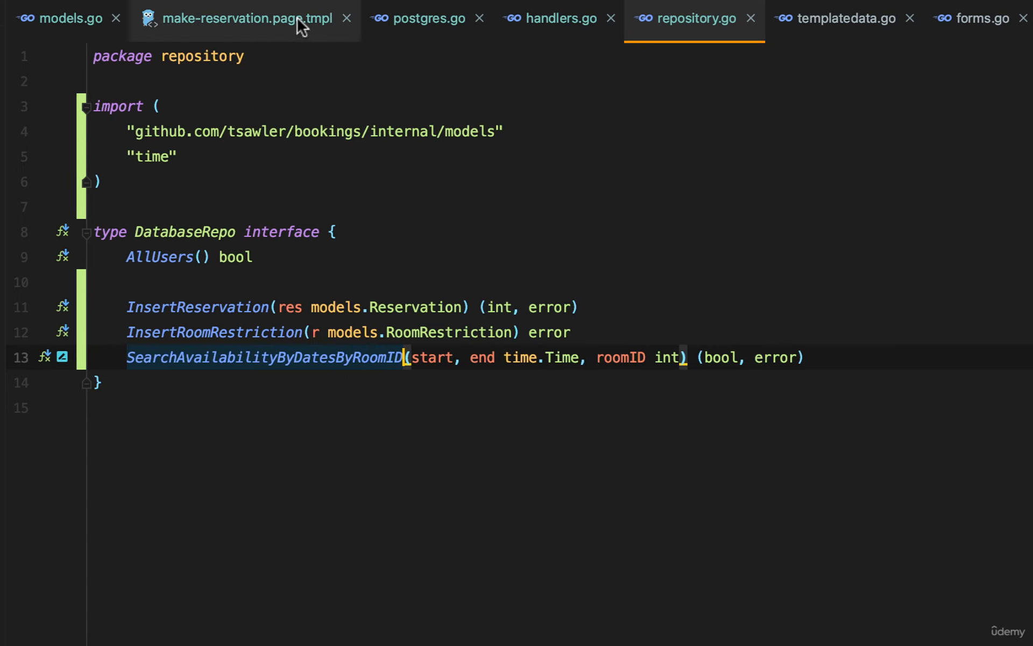
Look through handlers.go and examine the AvailabilityJSON handler.
{"action": "left_click", "coordinate": [543, 30]}
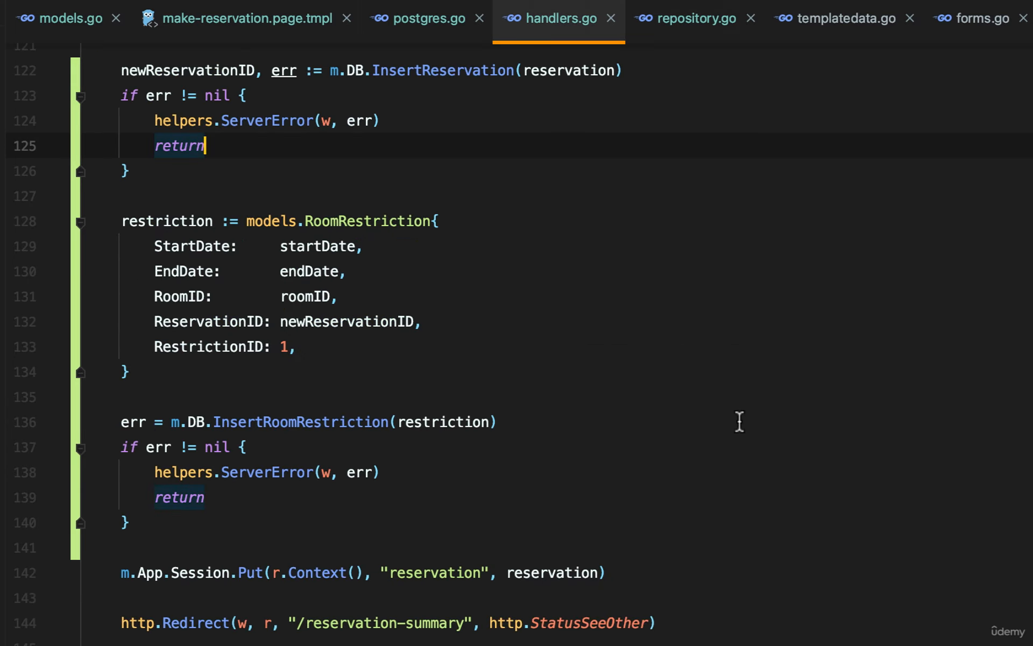
{"action": "scroll", "coordinate": [740, 421], "scroll_direction": "down", "scroll_amount": 15}
{"action": "scroll", "coordinate": [739, 421], "scroll_direction": "down", "scroll_amount": 10}
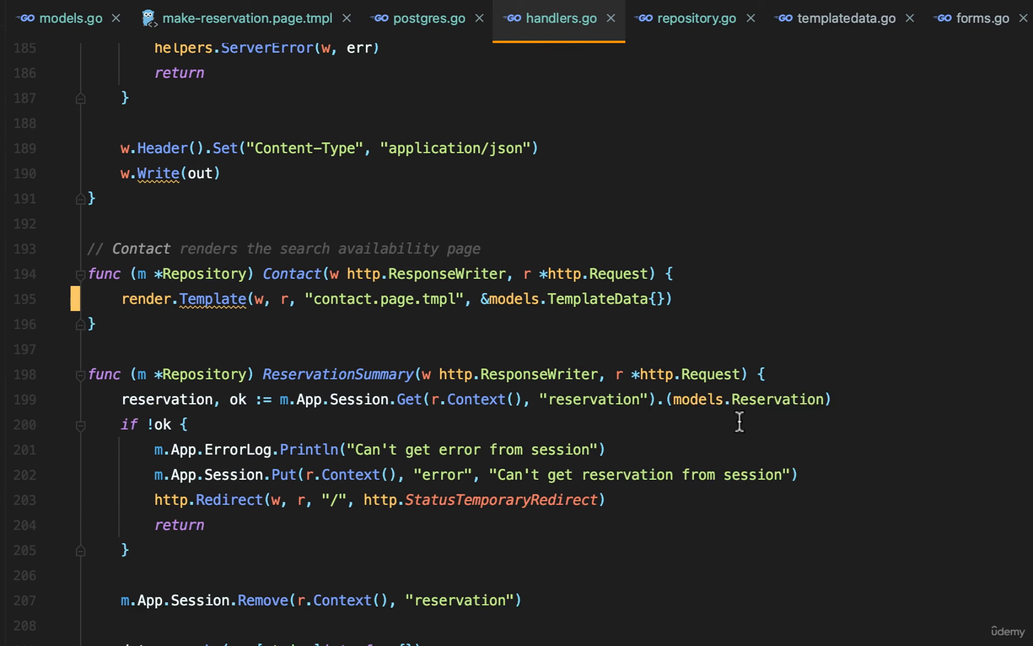
{"action": "scroll", "coordinate": [738, 422], "scroll_direction": "up", "scroll_amount": 7}
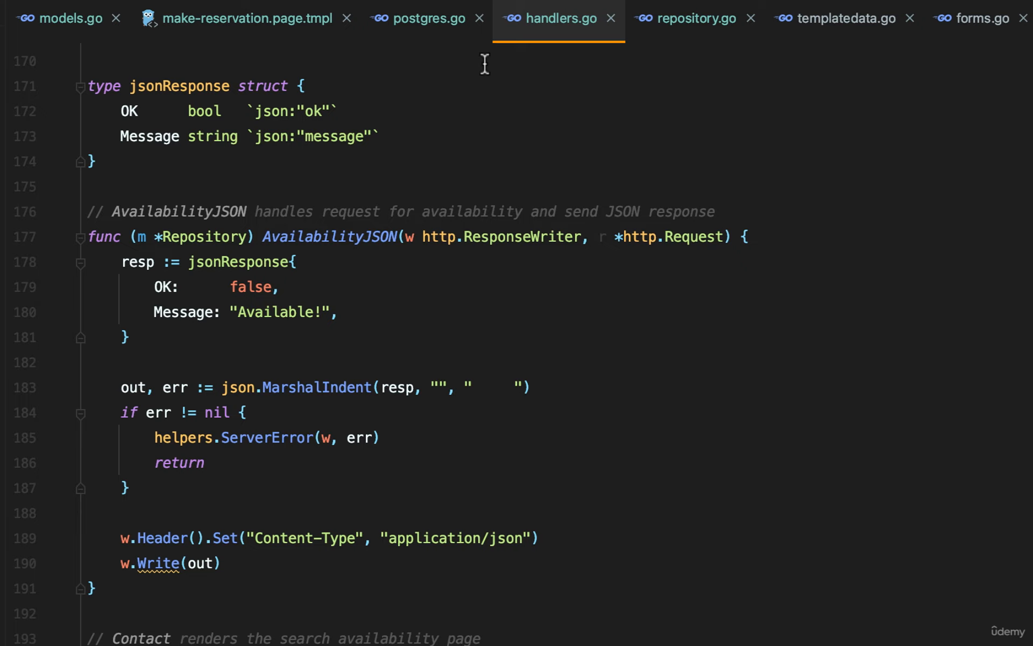
Switch to DBeaver and open the room_restrictions table from the public schema of the bookings database.
{"action": "key", "text": "super+Tab"}
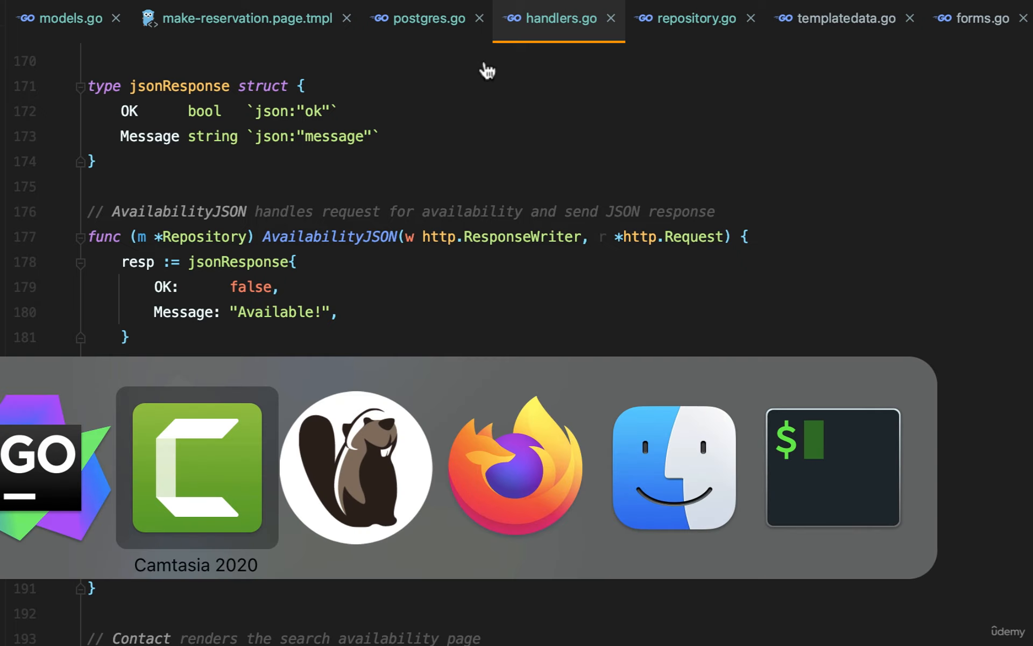
{"action": "key", "text": "super+Tab"}
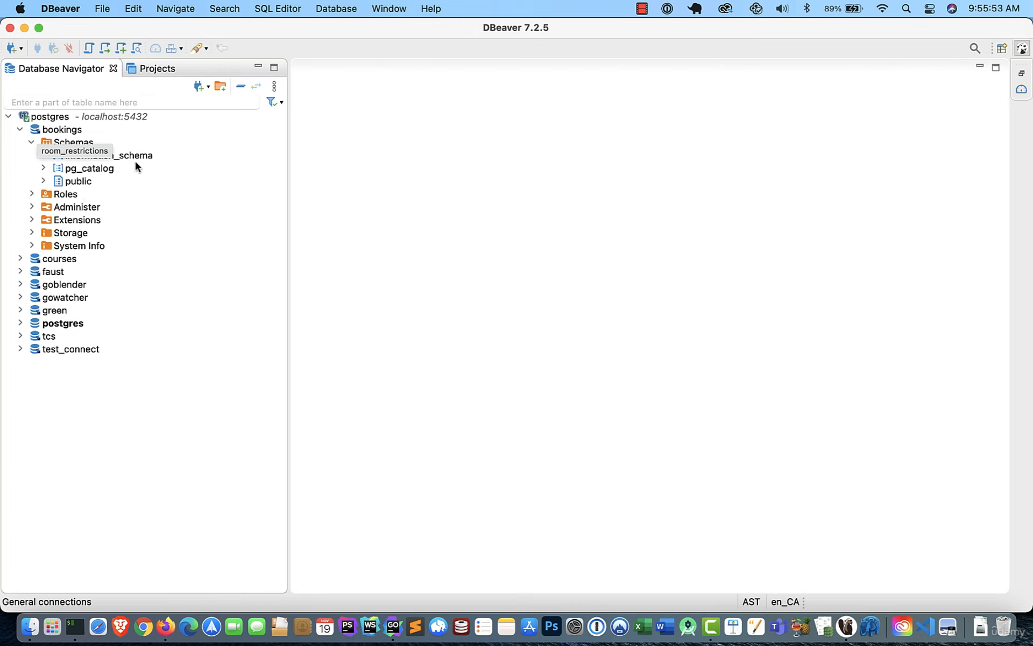
{"action": "left_click", "coordinate": [30, 143]}
{"action": "left_click", "coordinate": [31, 143]}
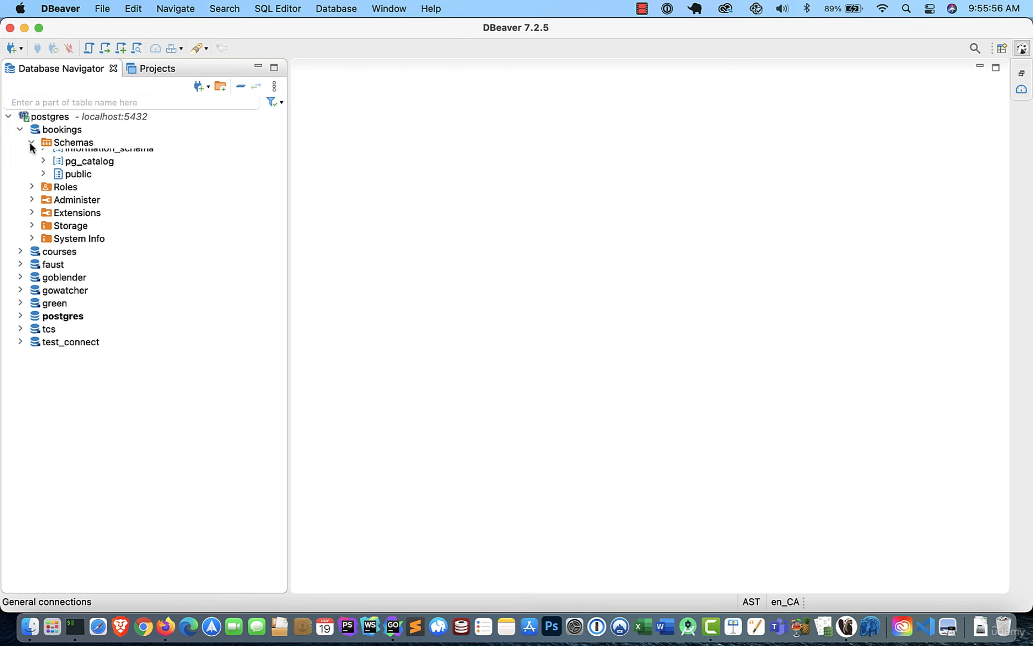
{"action": "left_click", "coordinate": [43, 181]}
{"action": "left_click", "coordinate": [54, 193]}
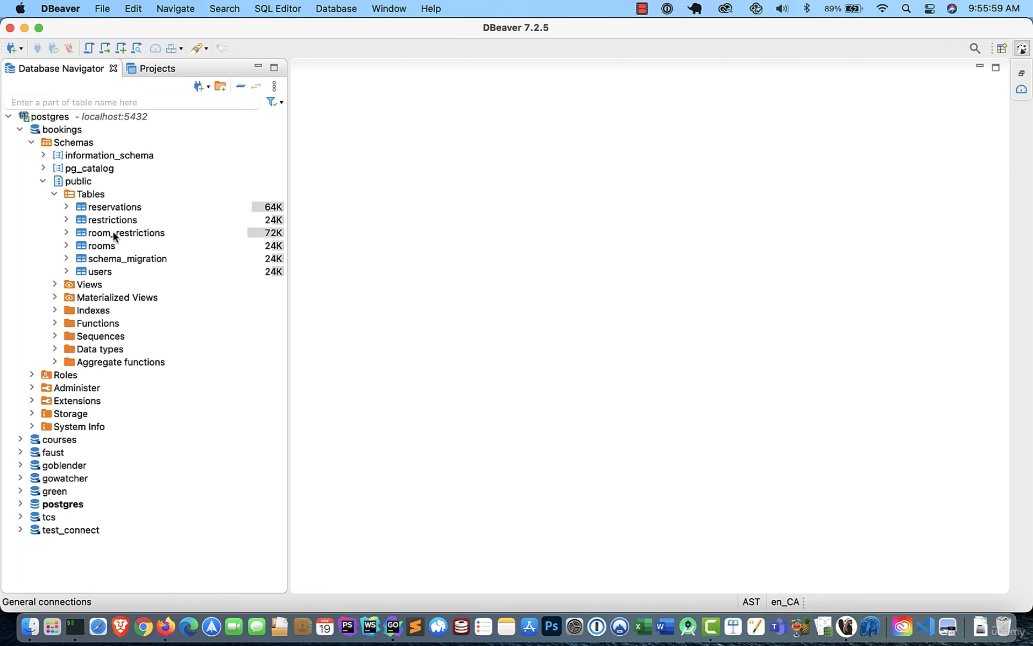
{"action": "left_click", "coordinate": [113, 235]}
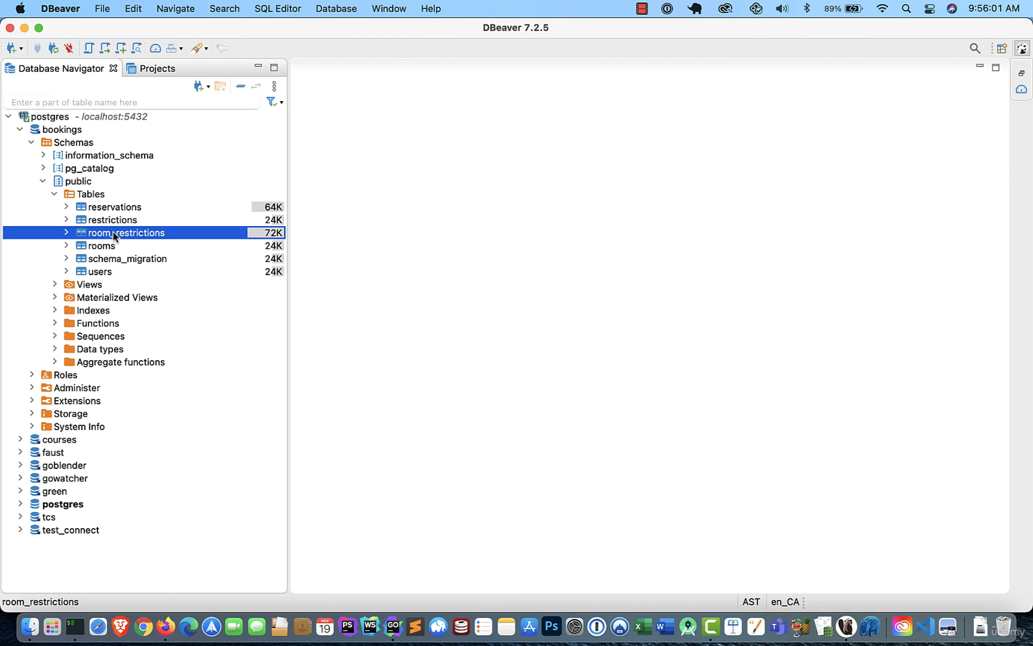
{"action": "double_click", "coordinate": [114, 233]}
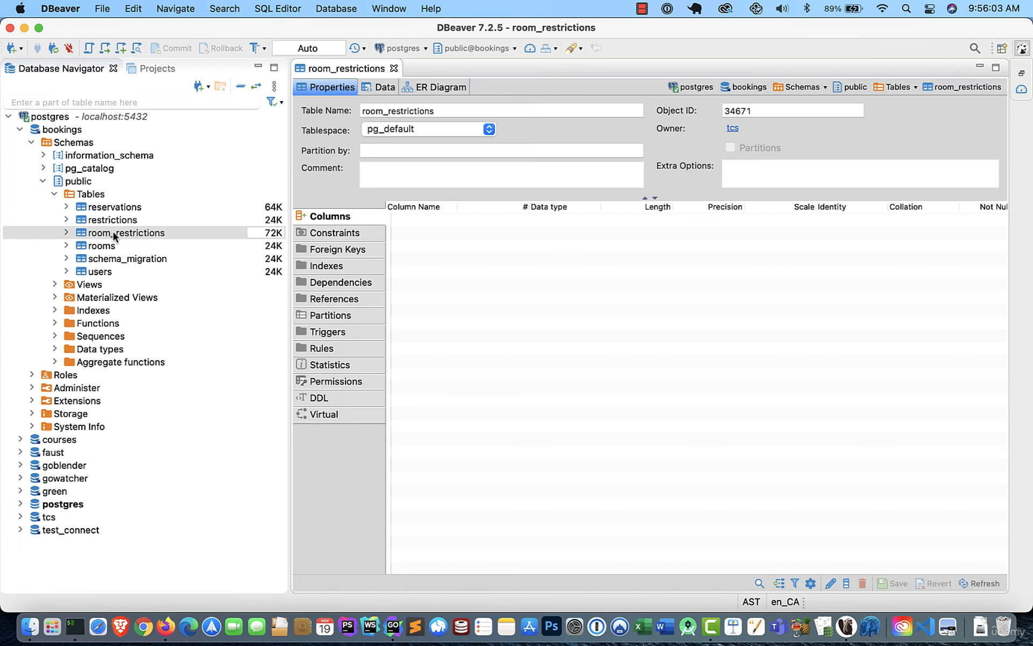
Examine the room_restrictions column definitions, widening the column names and checking data types and Not Null settings.
{"action": "left_click", "coordinate": [356, 233]}
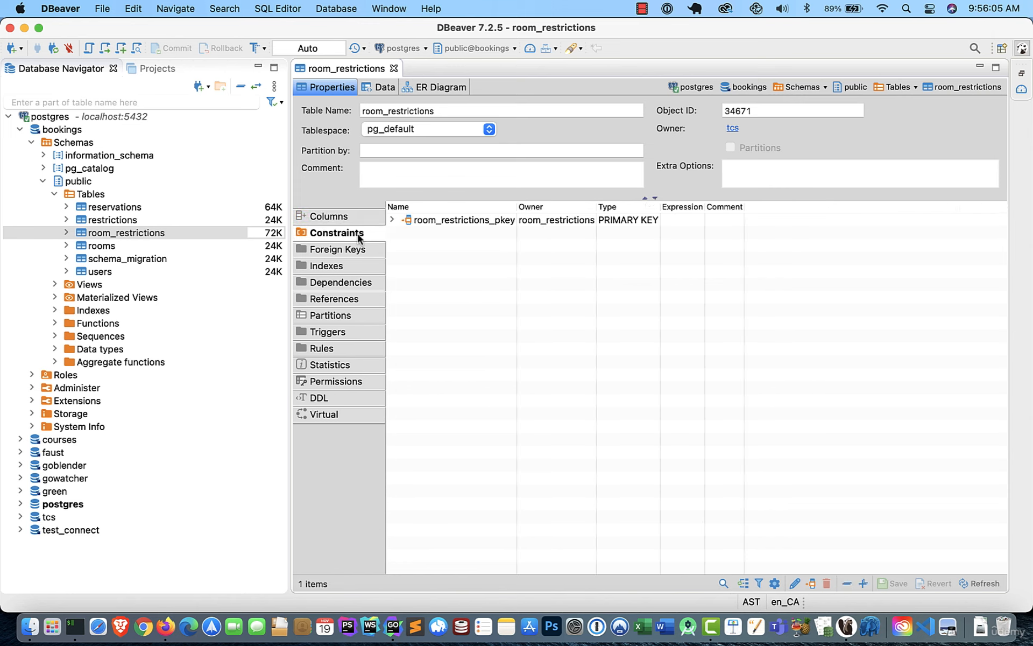
{"action": "left_click", "coordinate": [349, 216]}
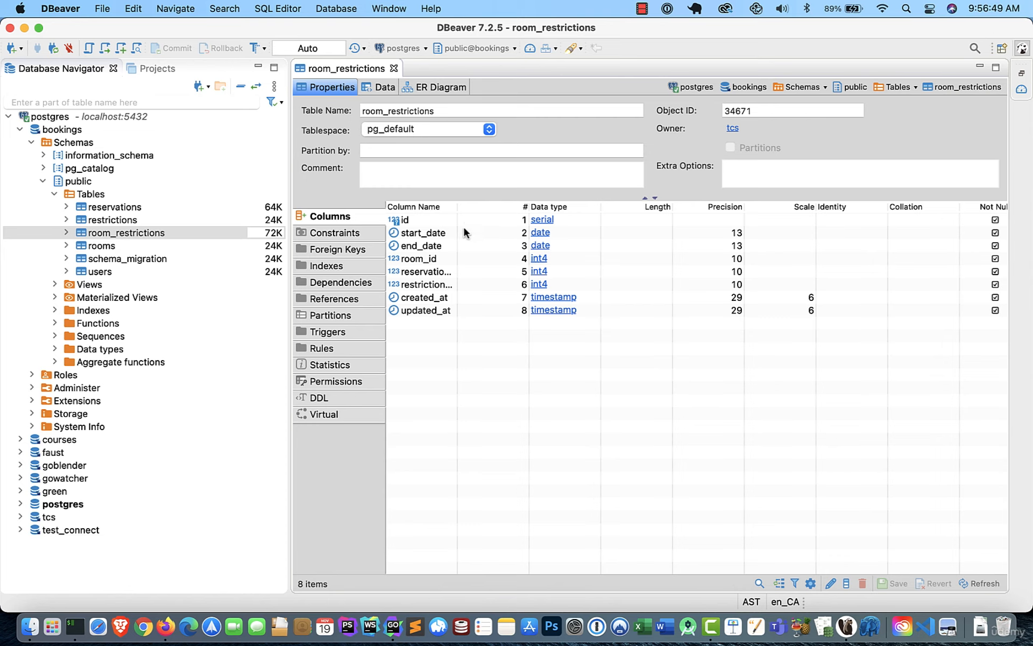
{"action": "double_click", "coordinate": [457, 209]}
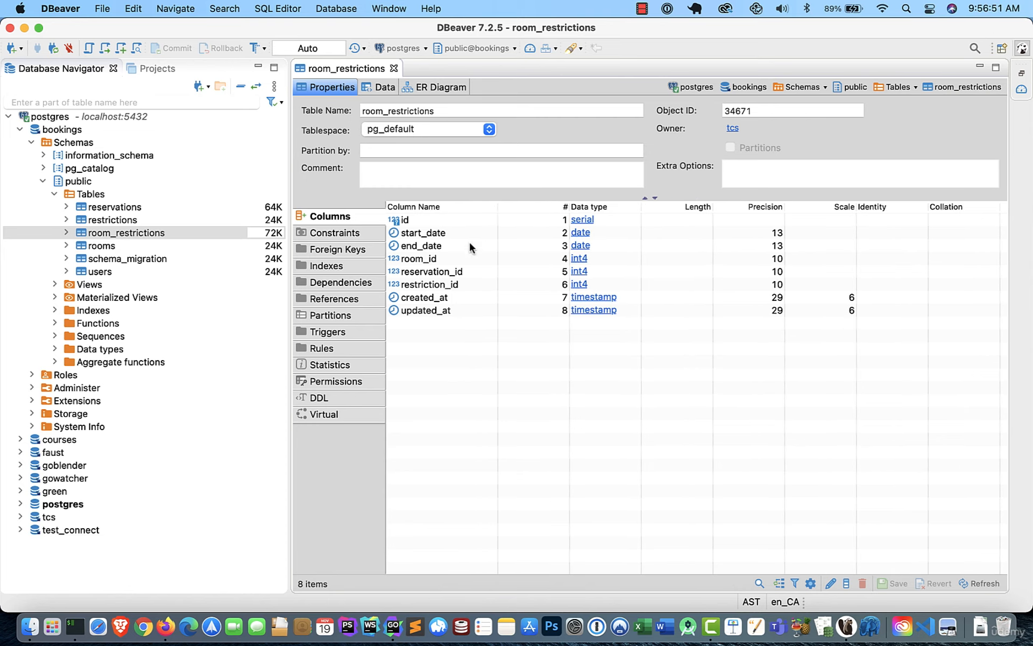
{"action": "scroll", "coordinate": [597, 304], "scroll_direction": "right", "scroll_amount": 3}
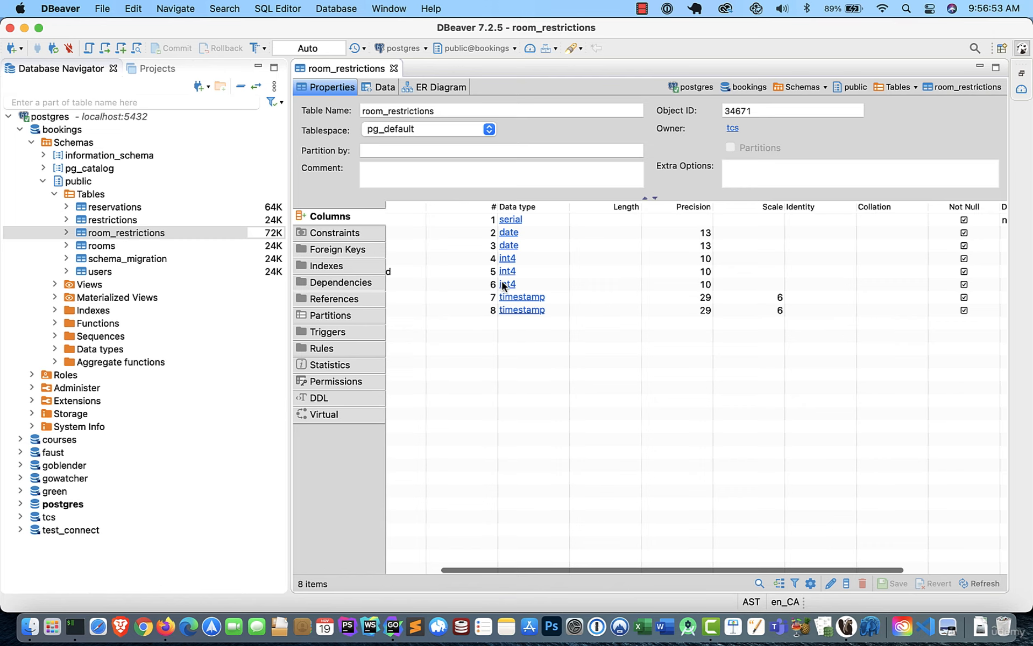
{"action": "scroll", "coordinate": [470, 279], "scroll_direction": "left", "scroll_amount": 2}
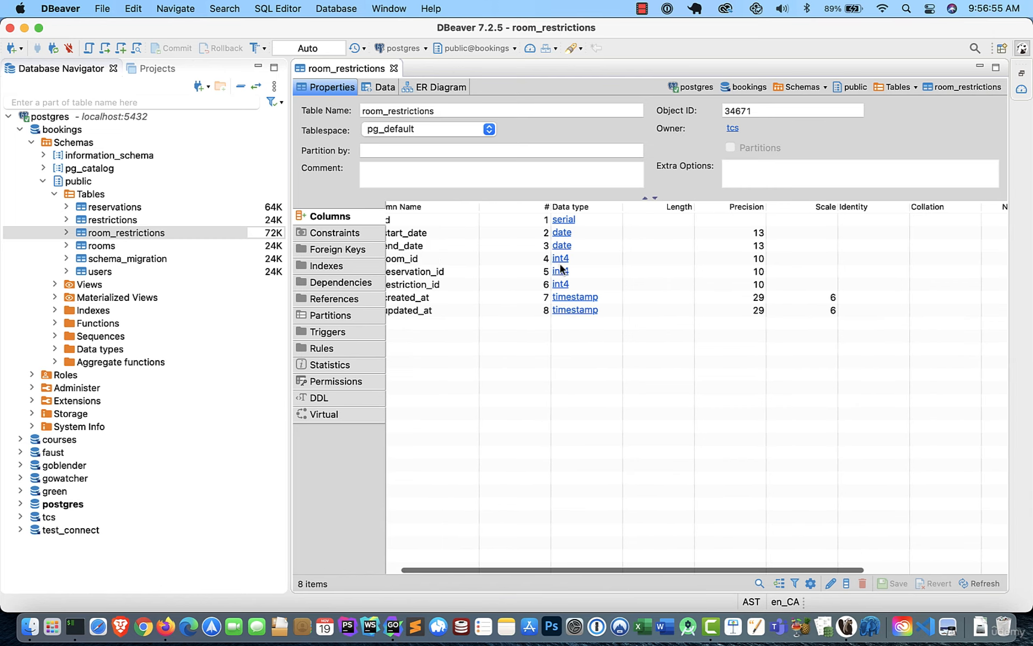
{"action": "scroll", "coordinate": [823, 279], "scroll_direction": "right", "scroll_amount": 2}
{"action": "scroll", "coordinate": [847, 283], "scroll_direction": "right", "scroll_amount": 1}
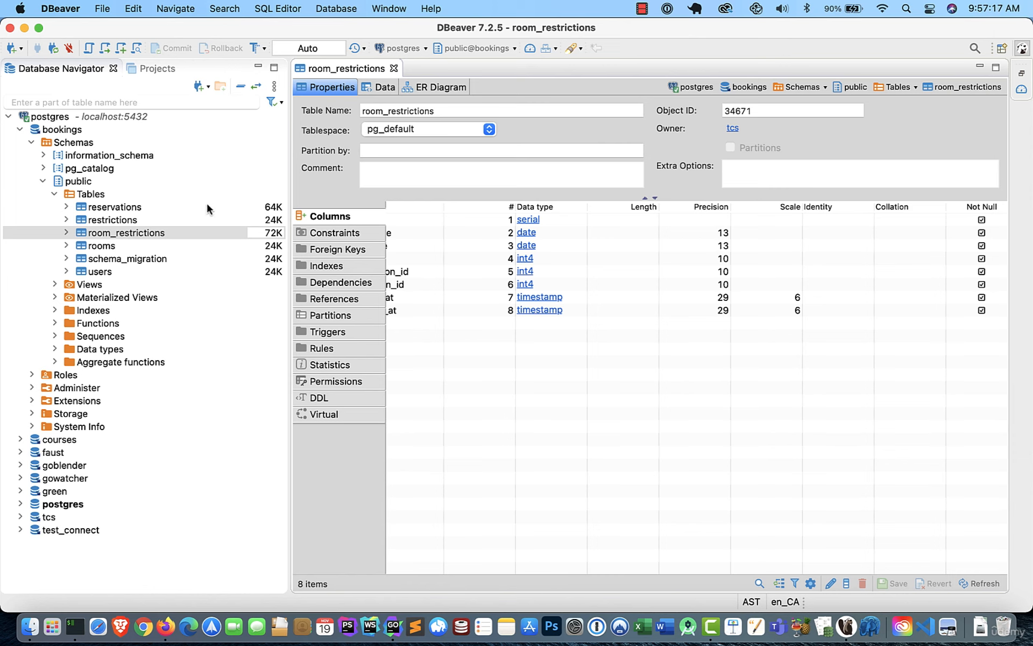
Open the restrictions table and display its data rows.
{"action": "left_click", "coordinate": [146, 219]}
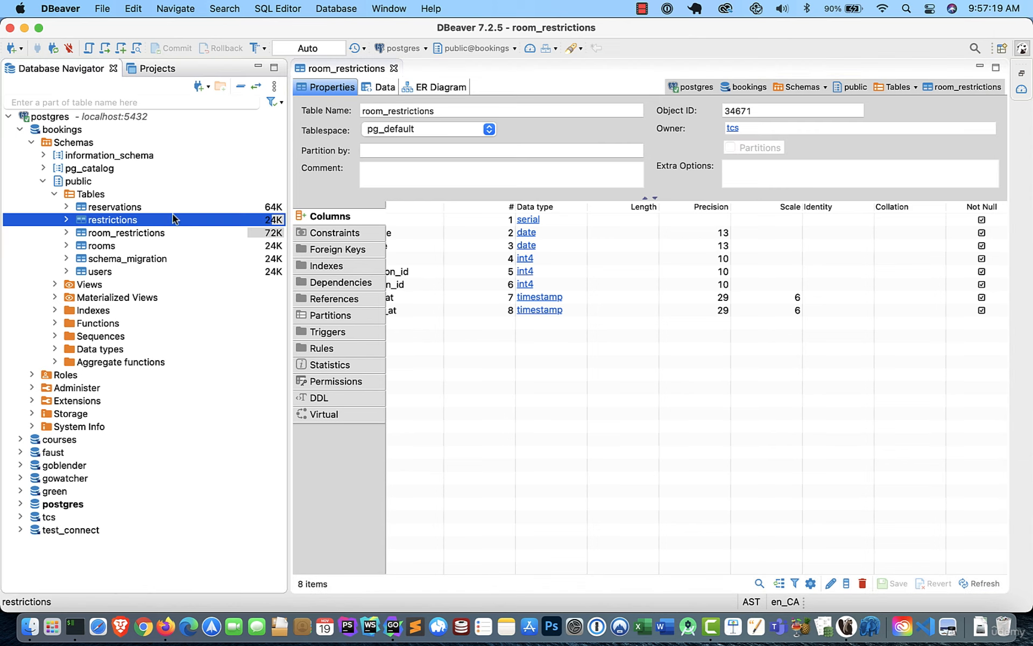
{"action": "double_click", "coordinate": [144, 218]}
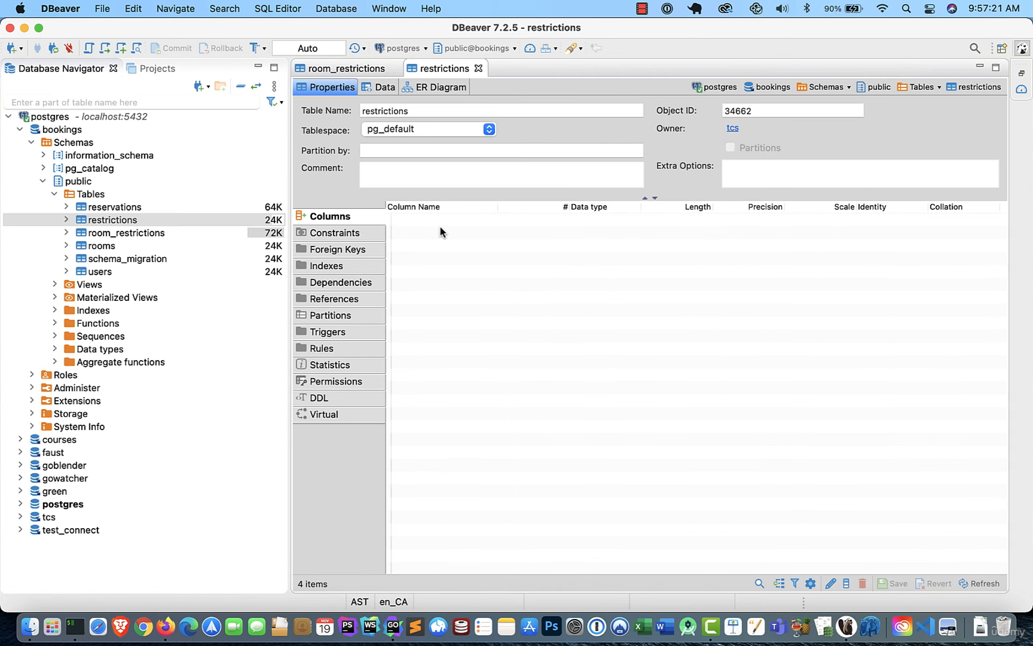
{"action": "left_click", "coordinate": [385, 89]}
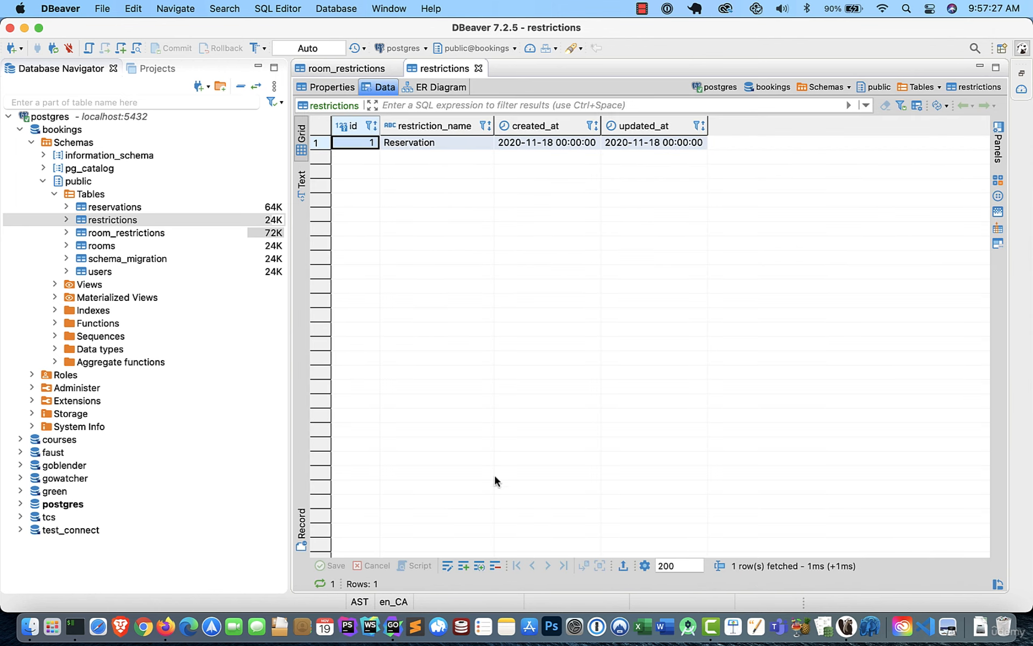
{"action": "key", "text": "Right"}
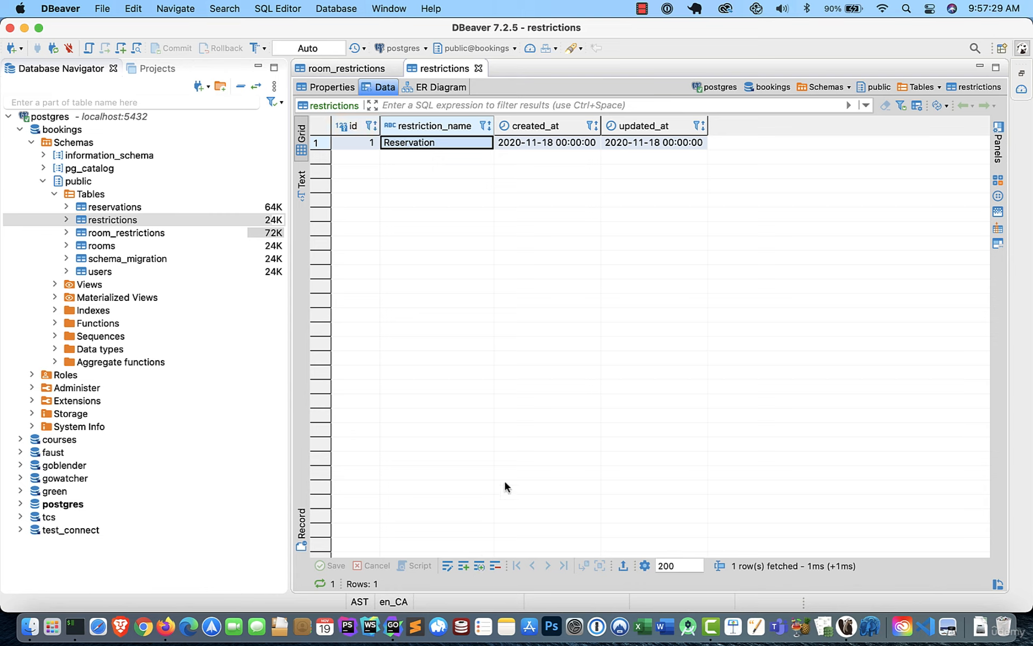
{"action": "key", "text": "Right"}
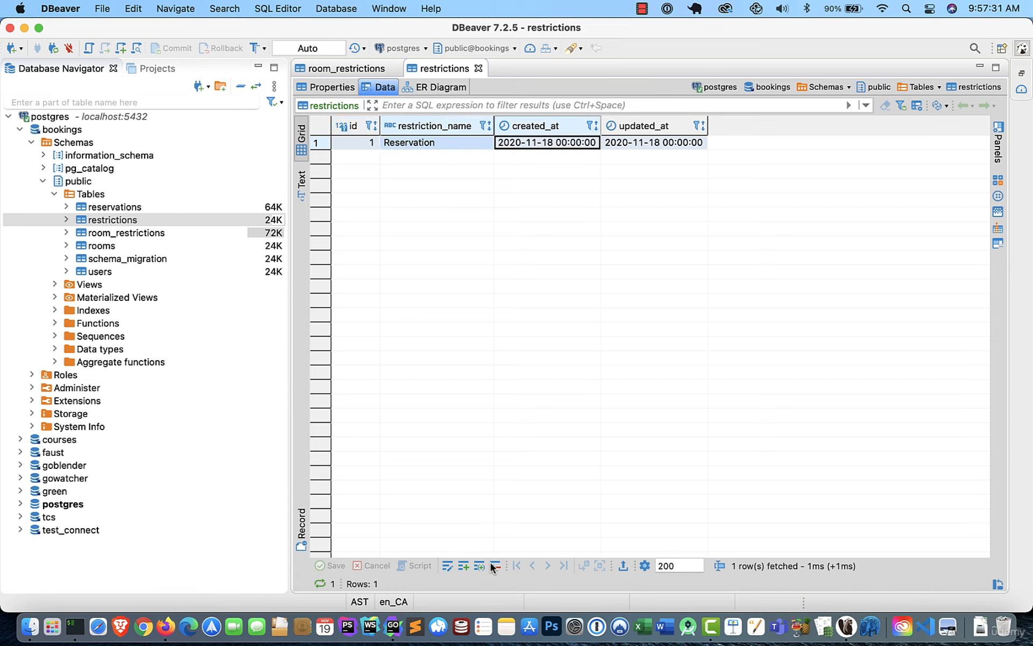
Add a new row to the restrictions table with the restriction_name Owner Block.
{"action": "left_click", "coordinate": [463, 565]}
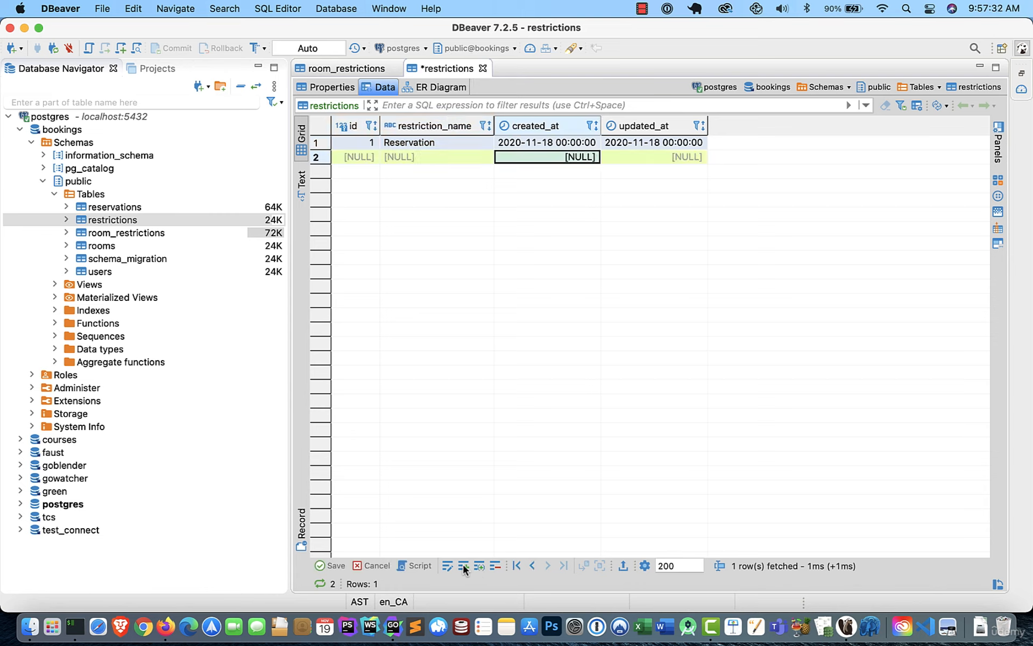
{"action": "left_click", "coordinate": [425, 156]}
{"action": "key", "text": "Return"}
{"action": "type", "text": "O"}
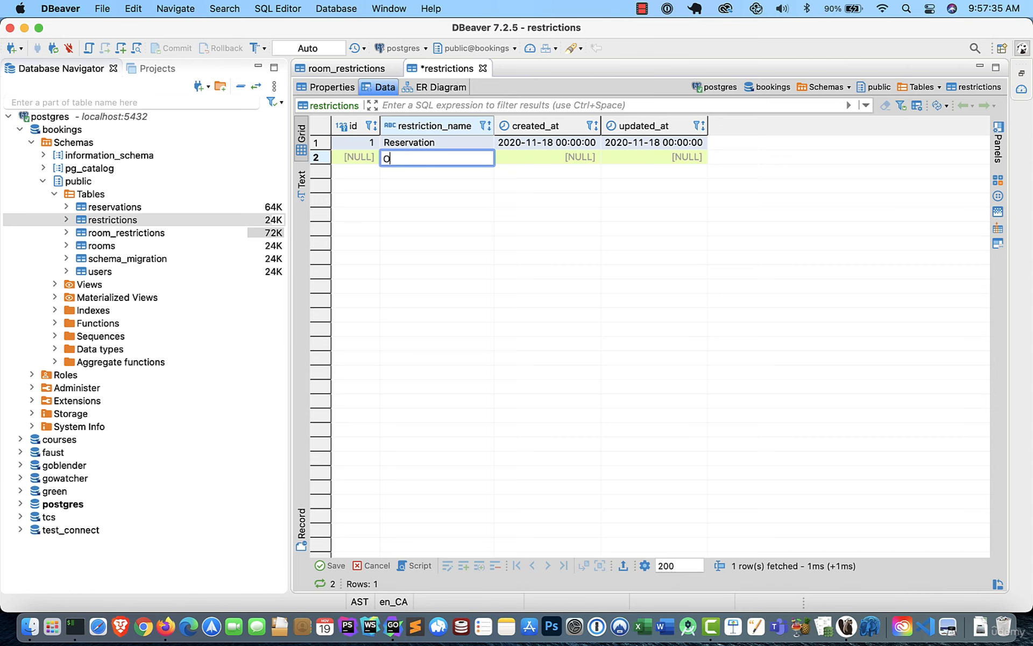
{"action": "type", "text": "wner B"}
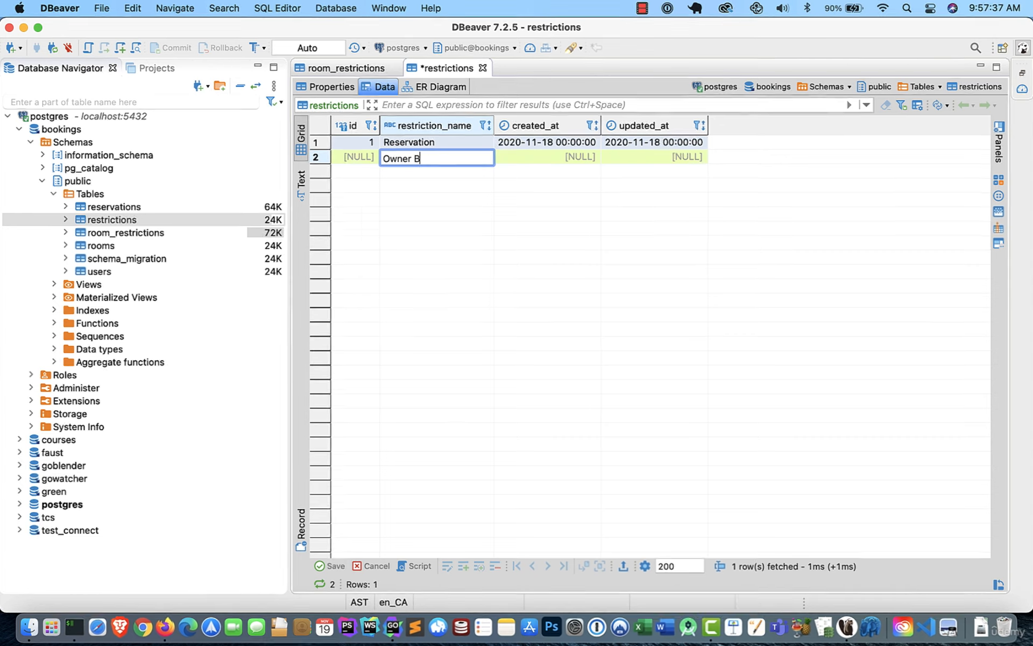
{"action": "type", "text": "lboc"}
{"action": "key", "text": "BackSpace"}
{"action": "key", "text": "BackSpace"}
{"action": "key", "text": "BackSpace"}
{"action": "type", "text": "o"}
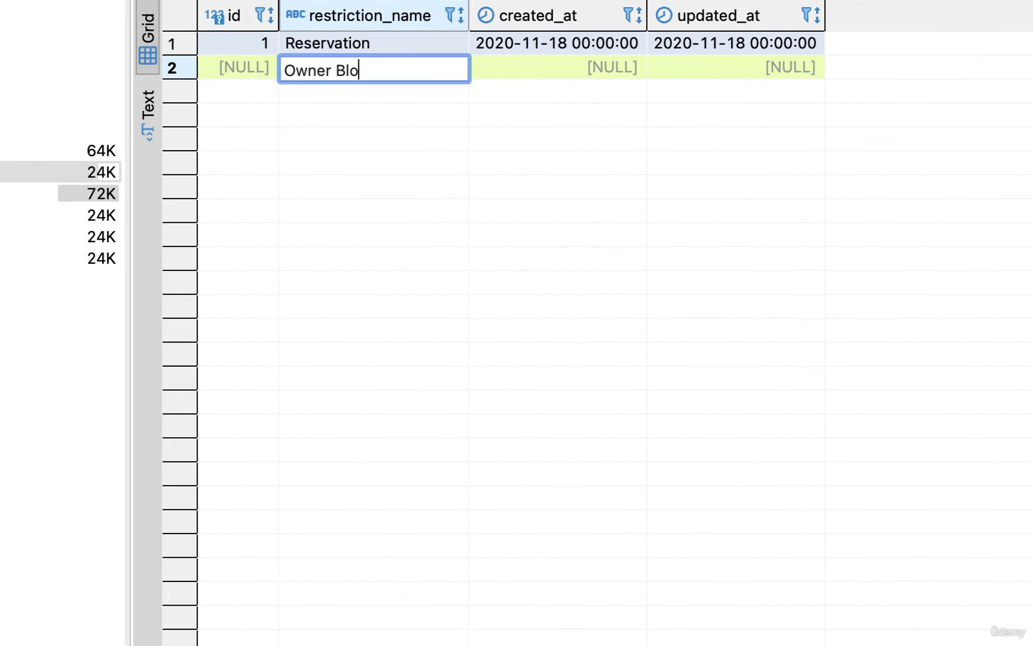
{"action": "type", "text": "ck"}
Set created_at and updated_at of the Owner Block row to 2020-11-19 and save the row to the database.
{"action": "key", "text": "Tab"}
{"action": "type", "text": "2"}
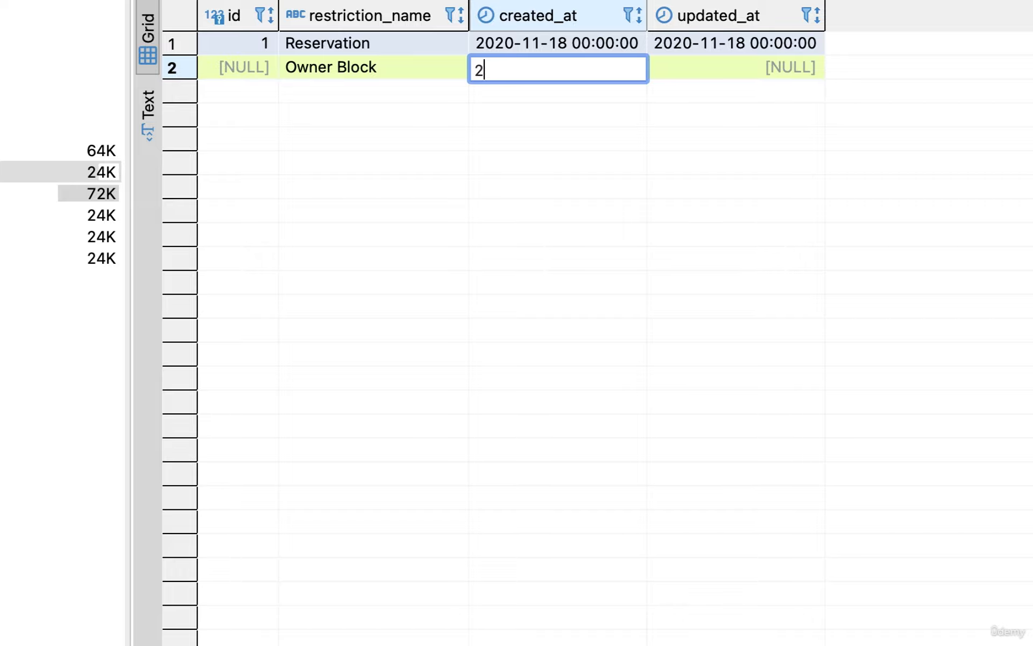
{"action": "type", "text": "020-11-19"}
{"action": "key", "text": "Tab"}
{"action": "type", "text": "2020-11-1"}
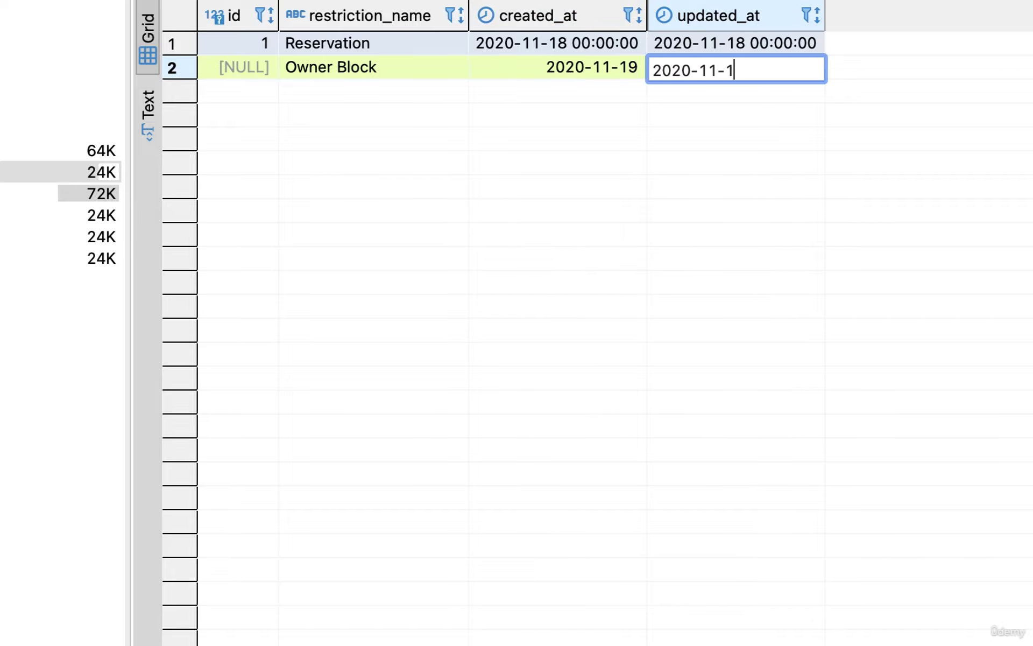
{"action": "type", "text": "9"}
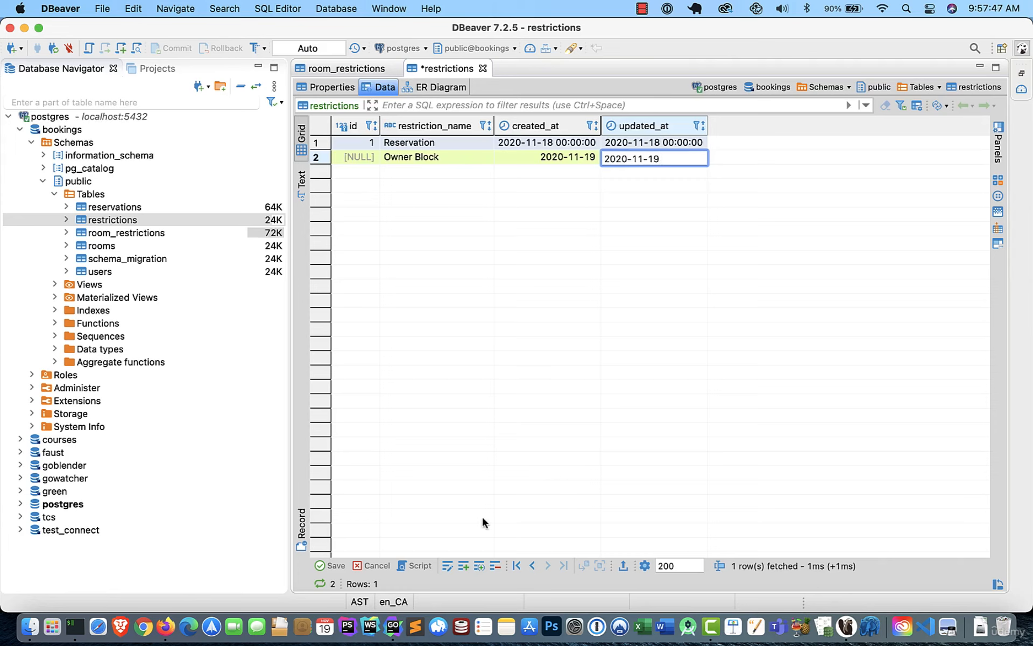
{"action": "left_click", "coordinate": [335, 564]}
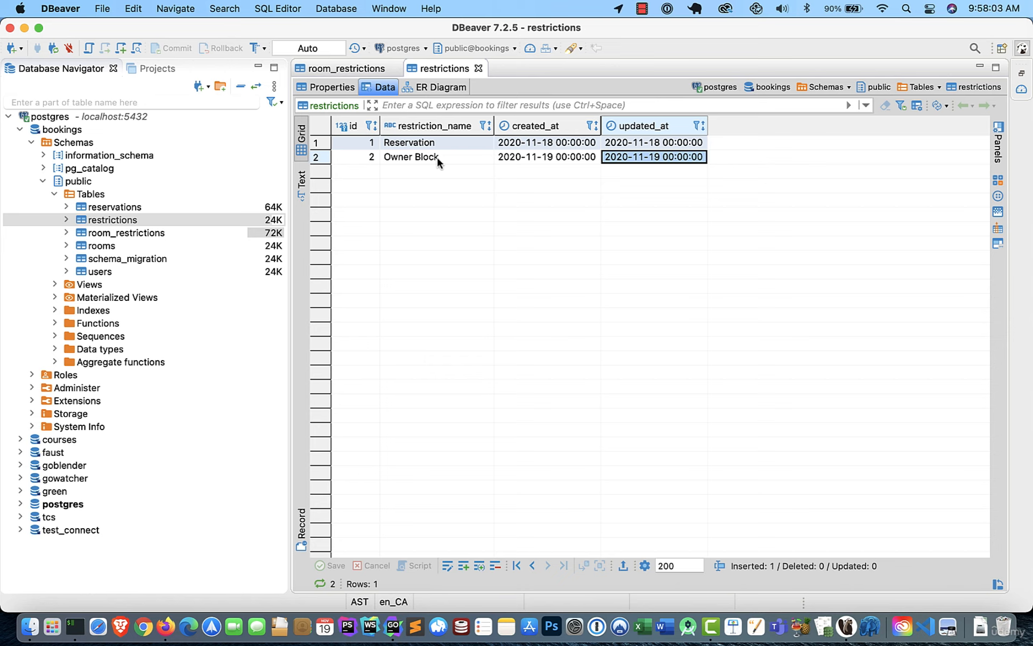
Return to the room_restrictions table and review the Not Null settings of its columns, particularly reservation_id.
{"action": "left_click", "coordinate": [156, 236]}
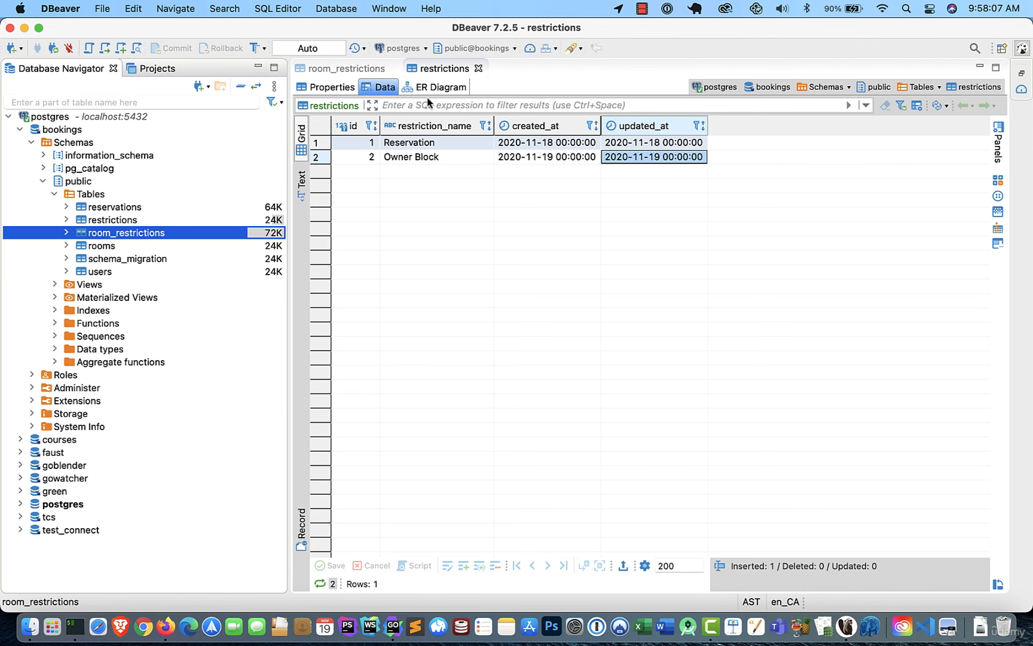
{"action": "left_click", "coordinate": [355, 69]}
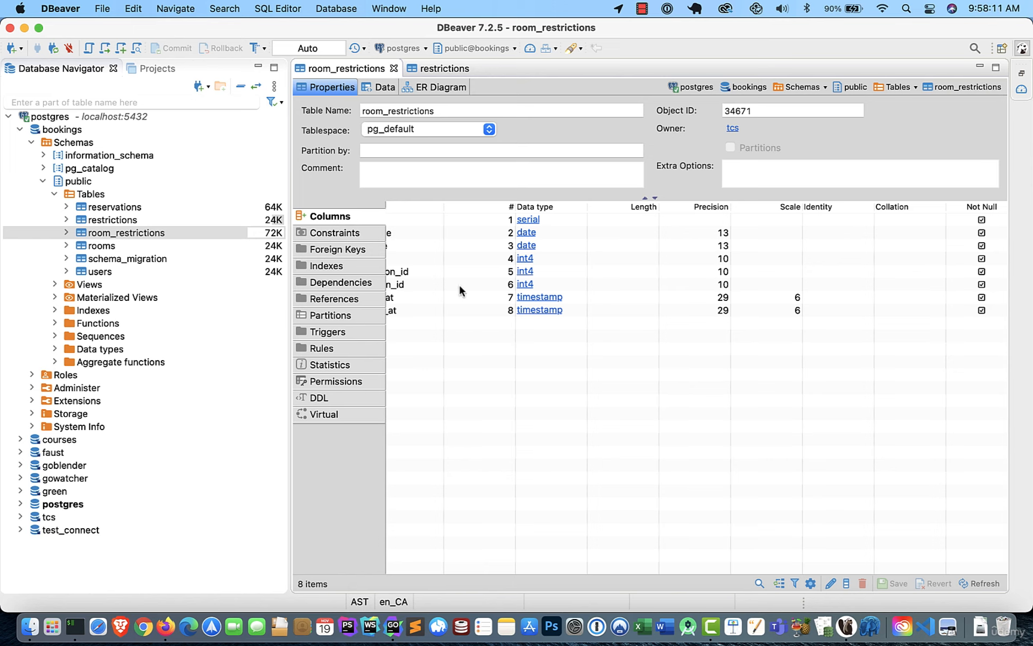
{"action": "scroll", "coordinate": [430, 274], "scroll_direction": "left", "scroll_amount": 5}
{"action": "scroll", "coordinate": [433, 276], "scroll_direction": "right", "scroll_amount": 3}
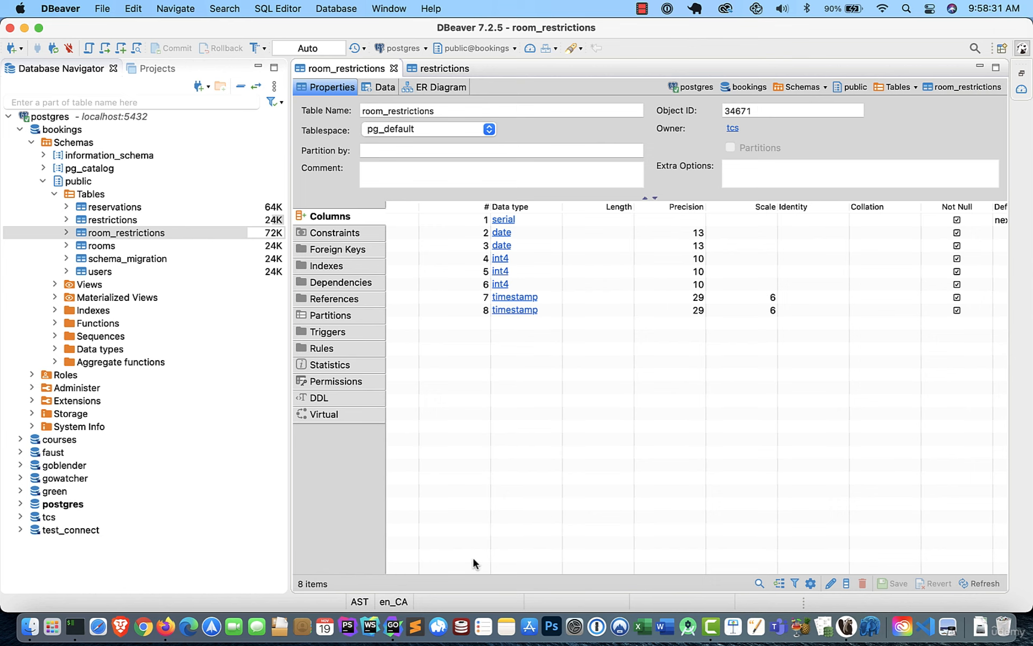
Switch to GoLand, stop the application running in the terminal and check the working directory with pwd, leaving a cleared terminal.
{"action": "left_click", "coordinate": [393, 624]}
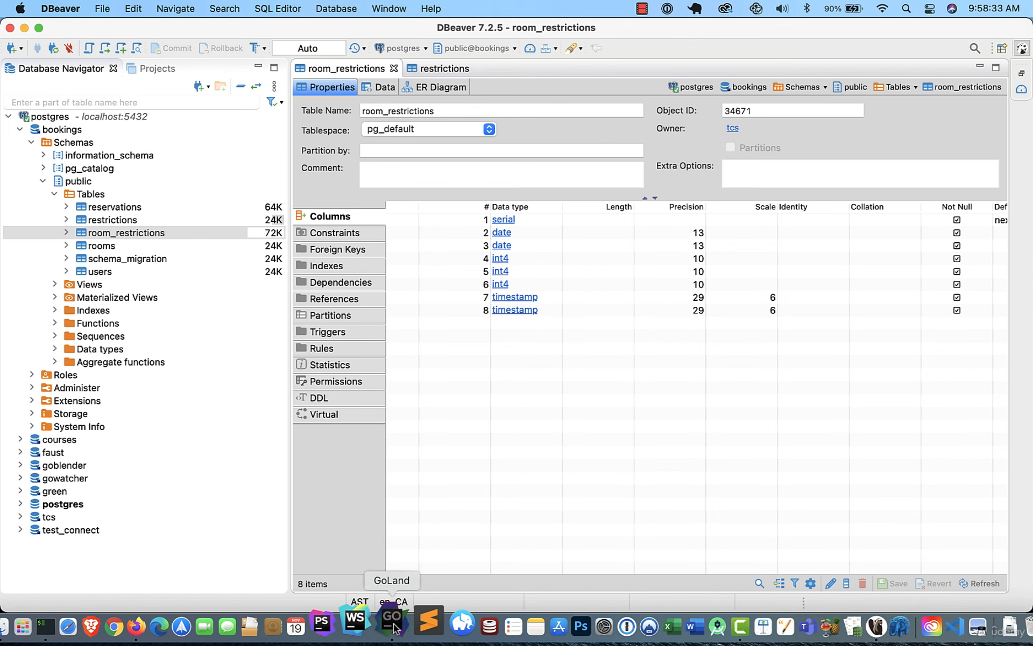
{"action": "key", "text": "alt+F12"}
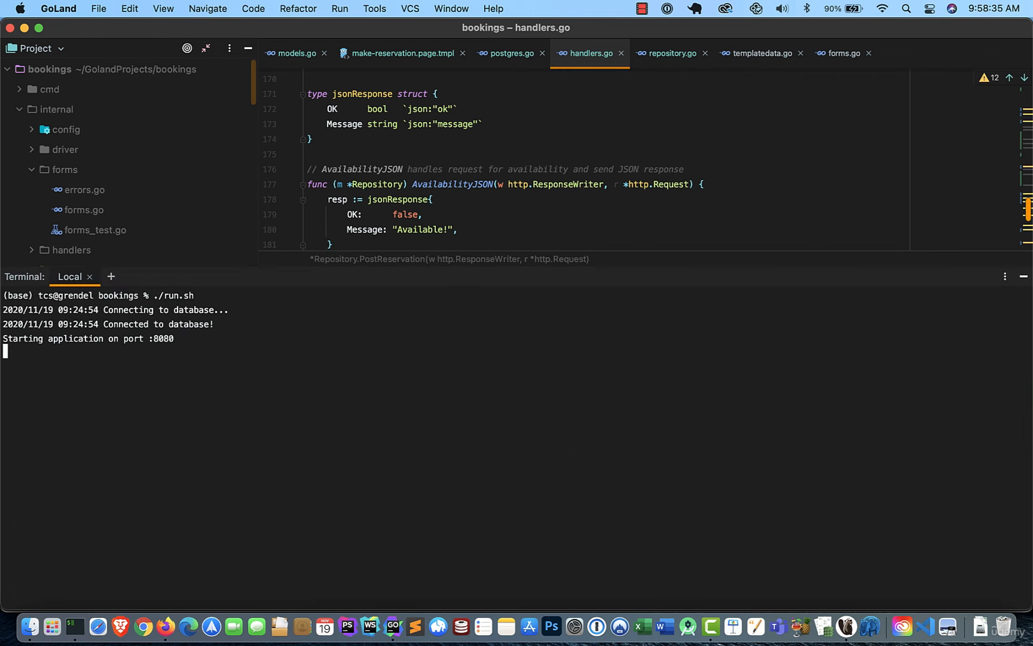
{"action": "key", "text": "ctrl+c"}
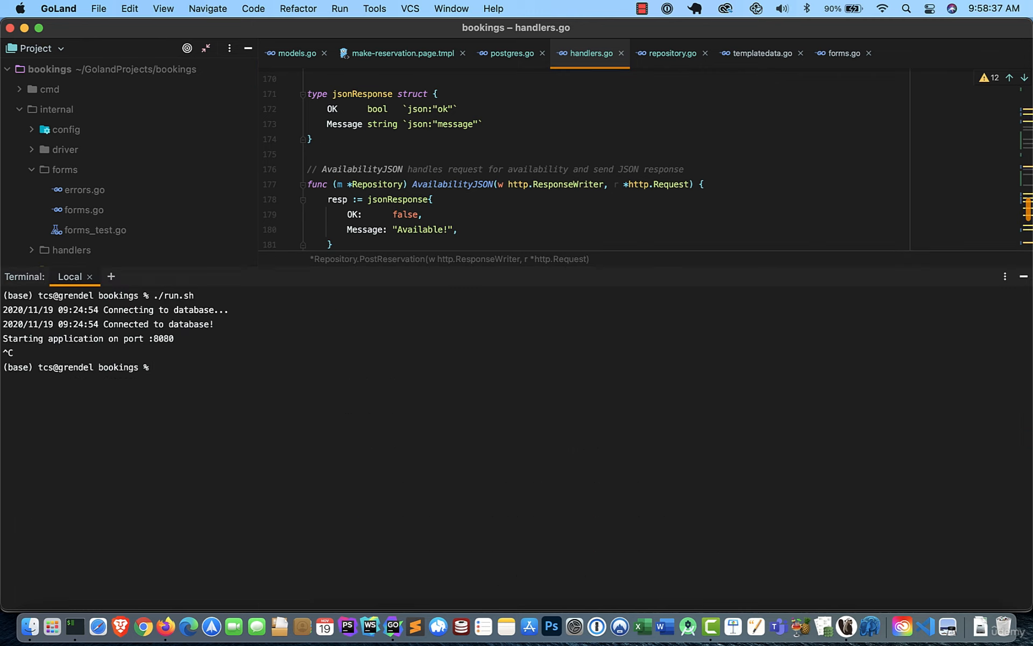
{"action": "type", "text": "pwd"}
{"action": "key", "text": "Return"}
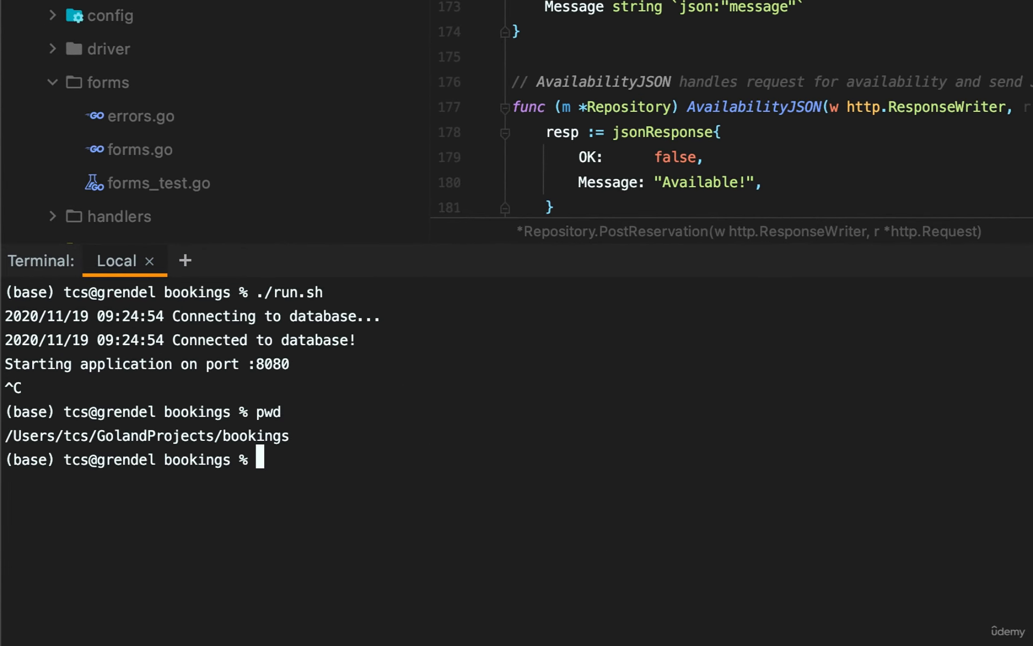
{"action": "key", "text": "super+k"}
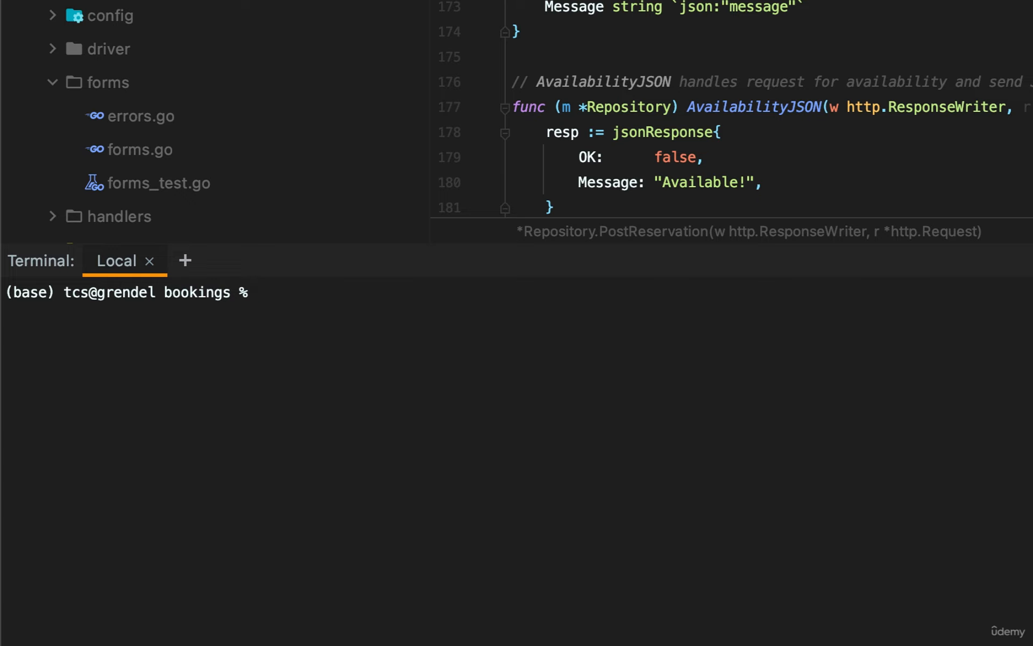
Generate a fizz migration named AddNotNullToReservationIDForRestrictions with soda in the terminal.
{"action": "type", "text": "soda gene"}
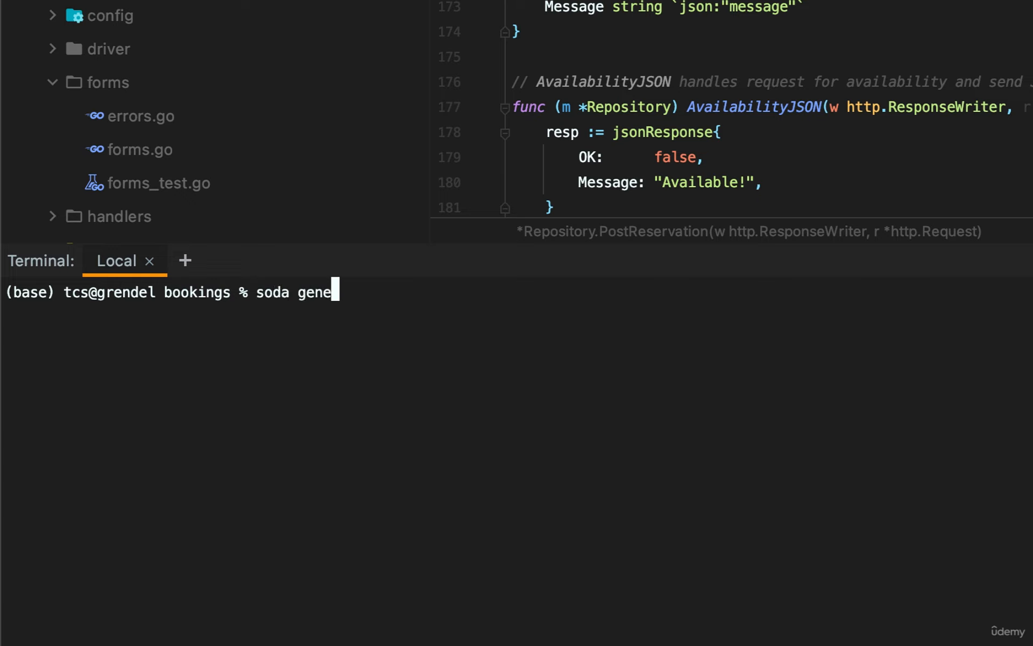
{"action": "type", "text": "rate fizz "}
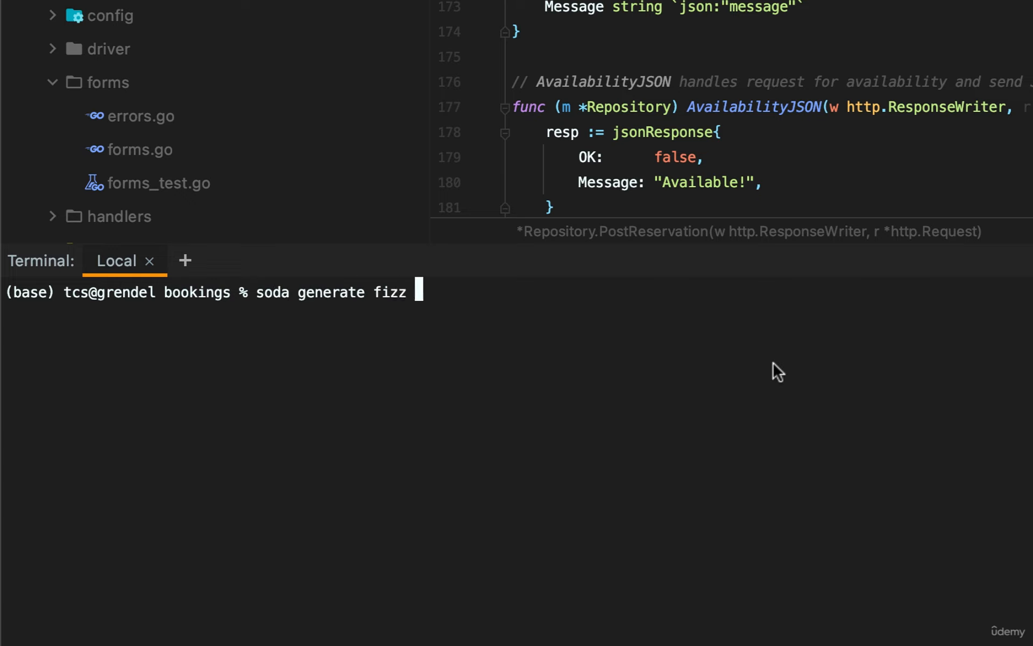
{"action": "type", "text": "AddN"}
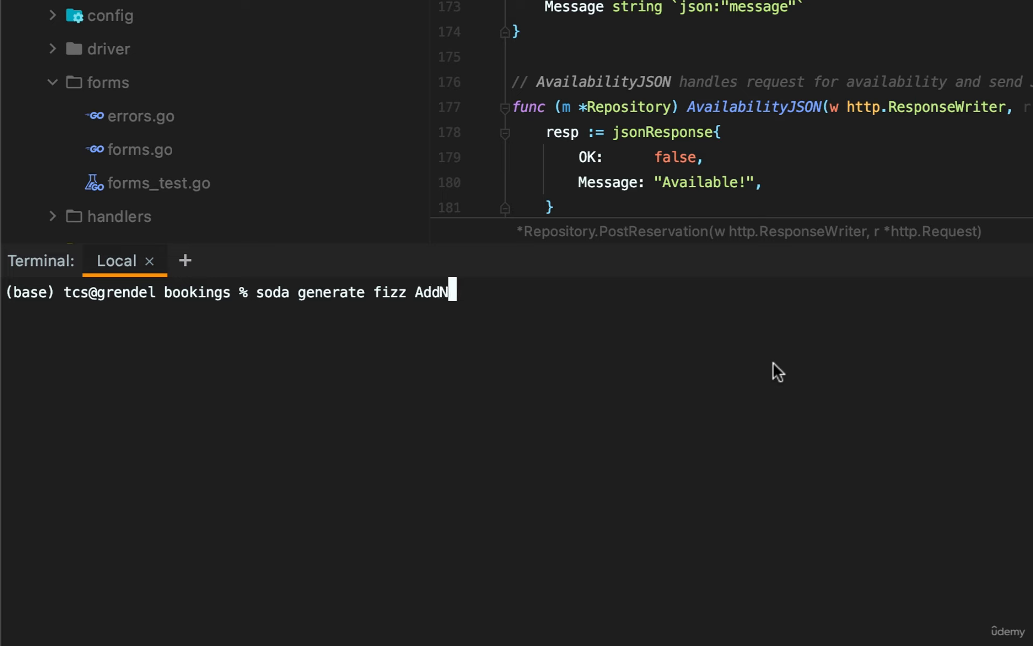
{"action": "type", "text": "otNullToReser"}
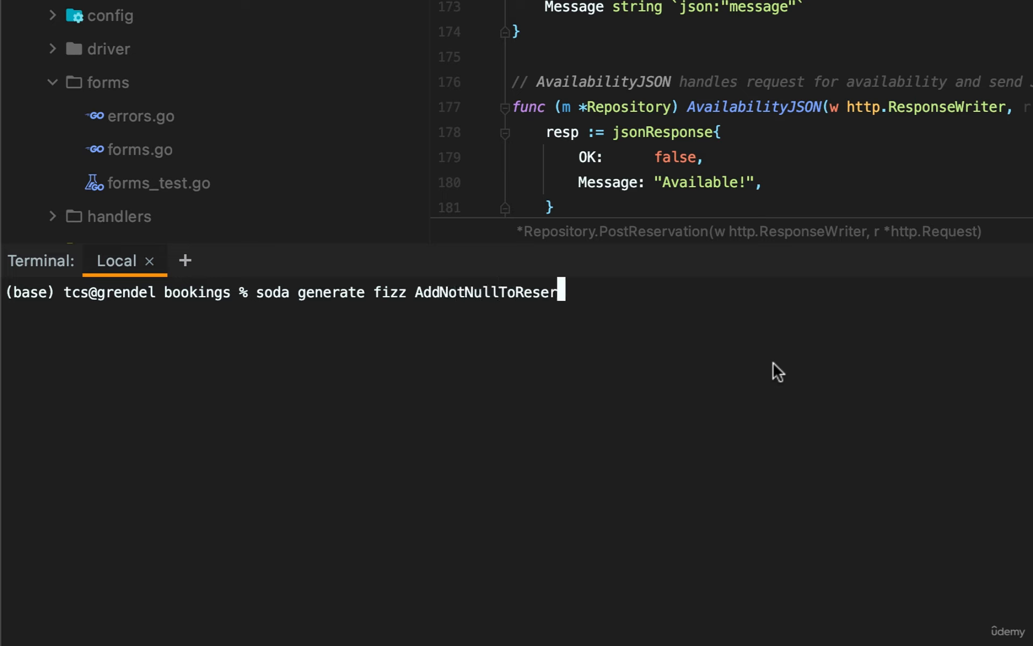
{"action": "type", "text": "vationIDFor"}
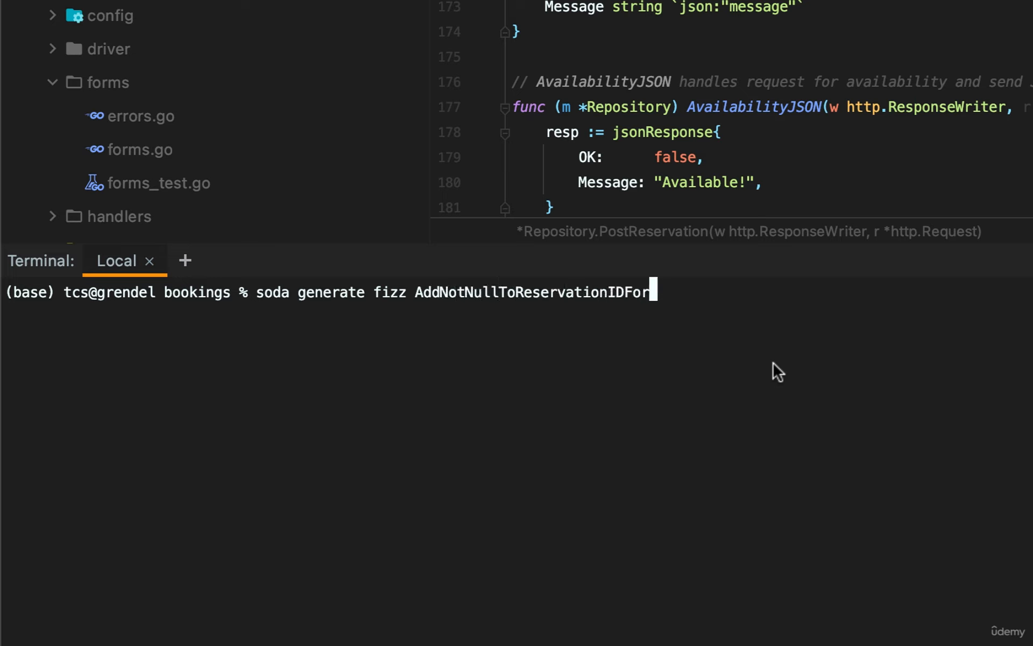
{"action": "type", "text": "Restrictions"}
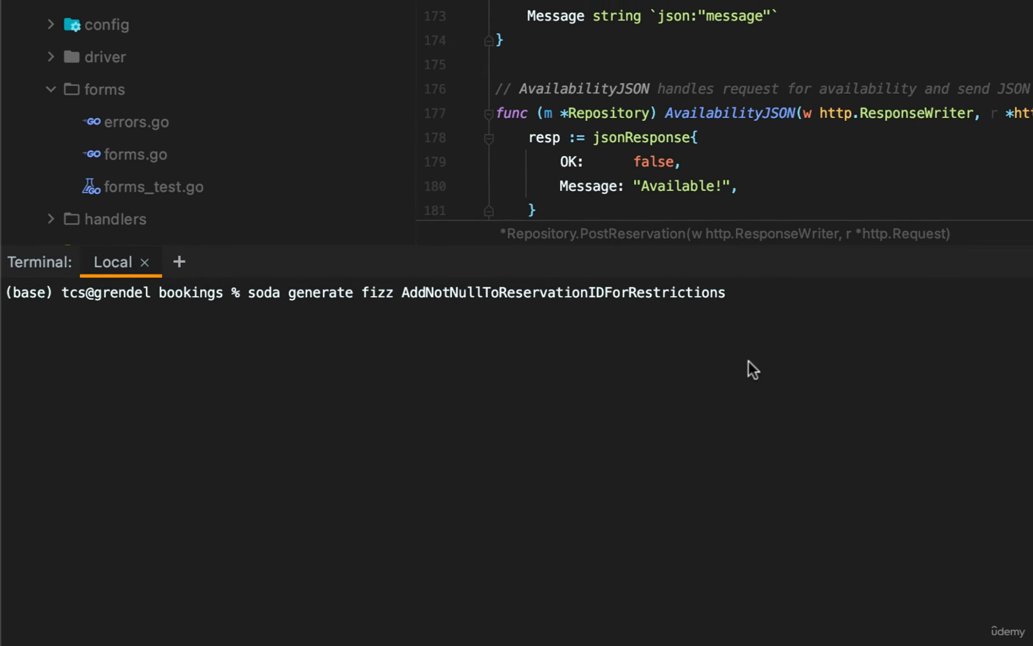
{"action": "key", "text": "Return"}
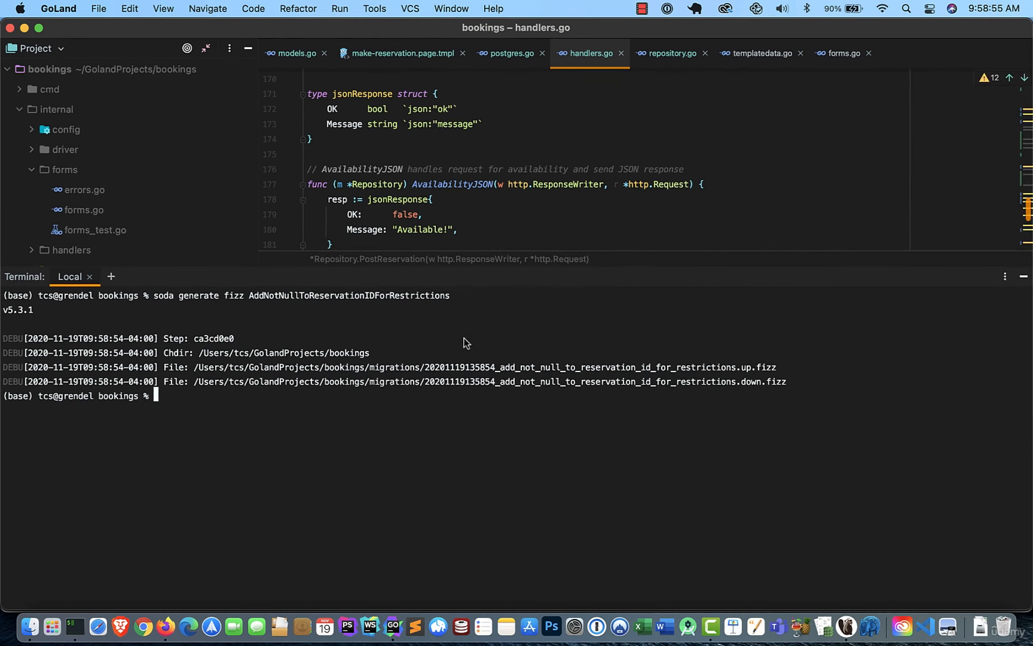
{"action": "left_click", "coordinate": [1024, 276]}
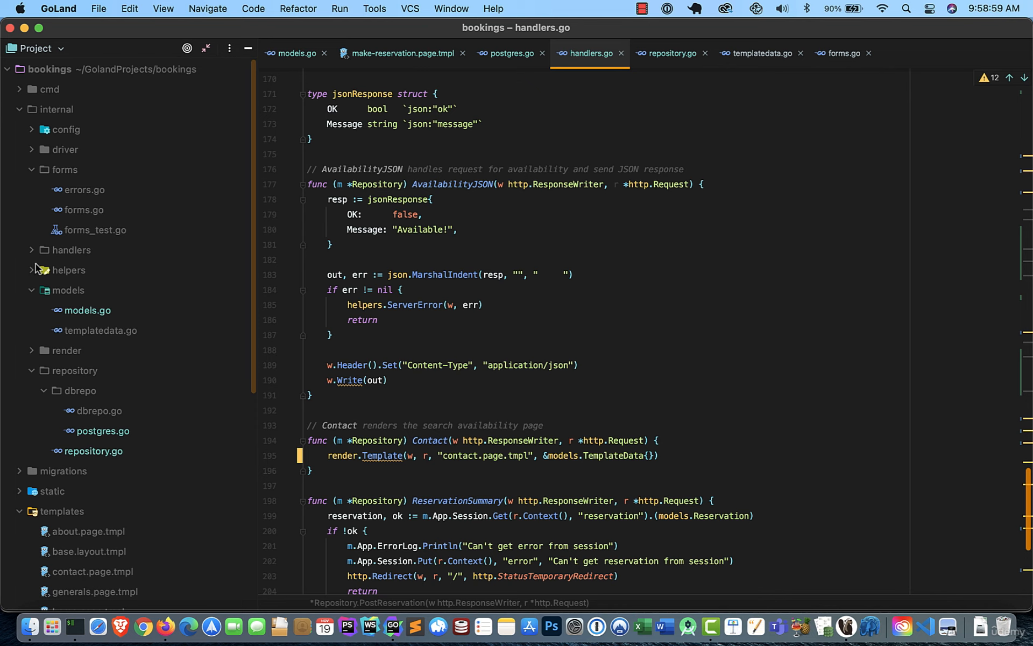
{"action": "left_click", "coordinate": [21, 467]}
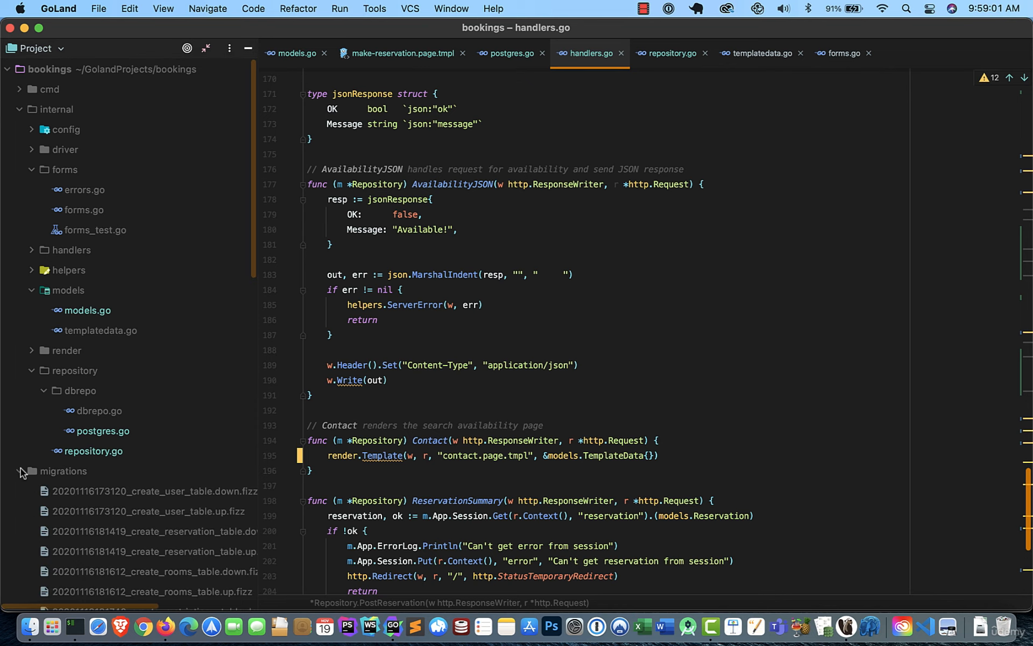
{"action": "scroll", "coordinate": [112, 445], "scroll_direction": "down", "scroll_amount": 10}
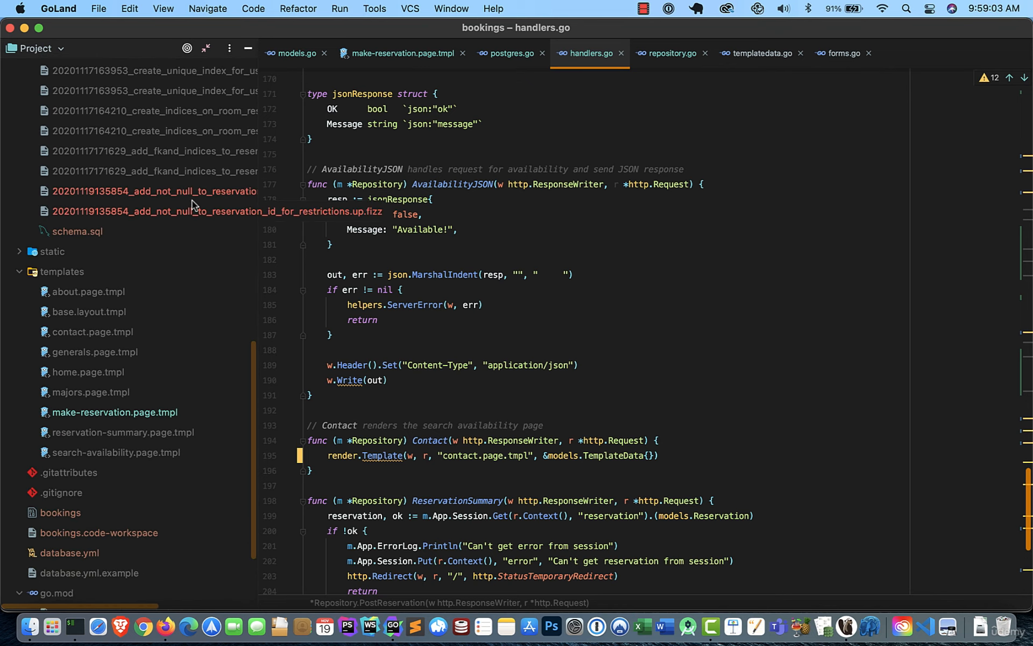
{"action": "double_click", "coordinate": [192, 207]}
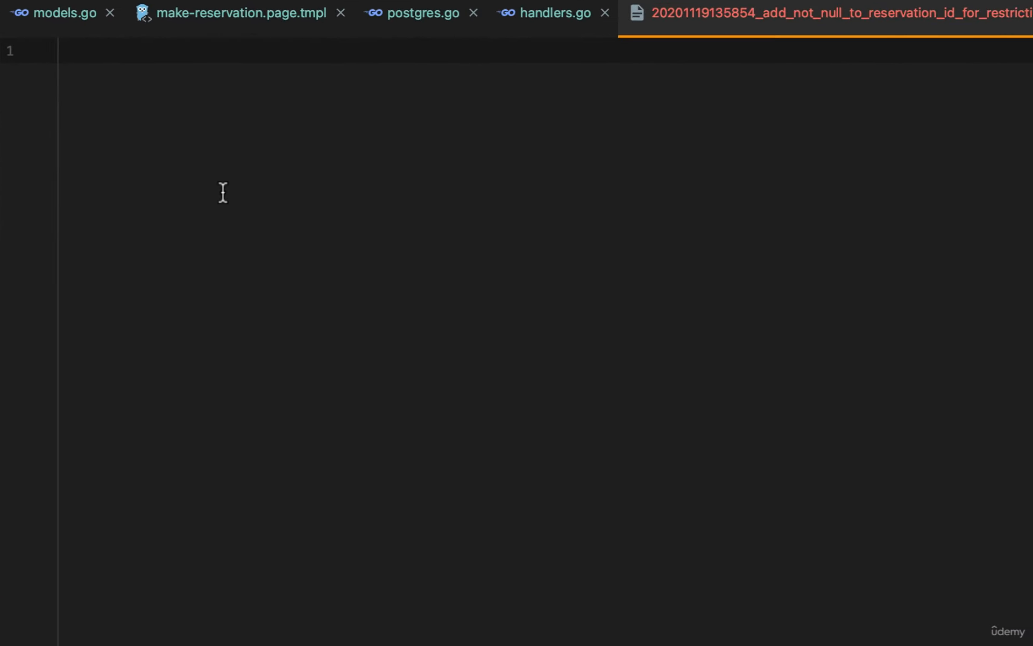
Write change_column("room_restrictions", "reservation_id", "integer", {"null": true}) in the up migration.
{"action": "type", "text": "change_column"}
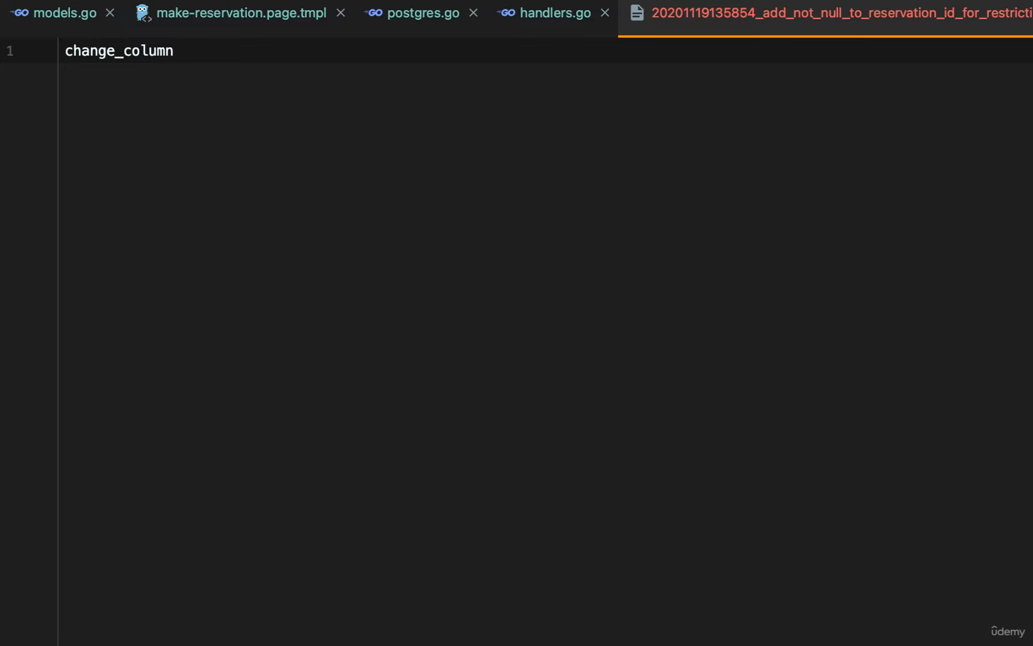
{"action": "type", "text": "(\""}
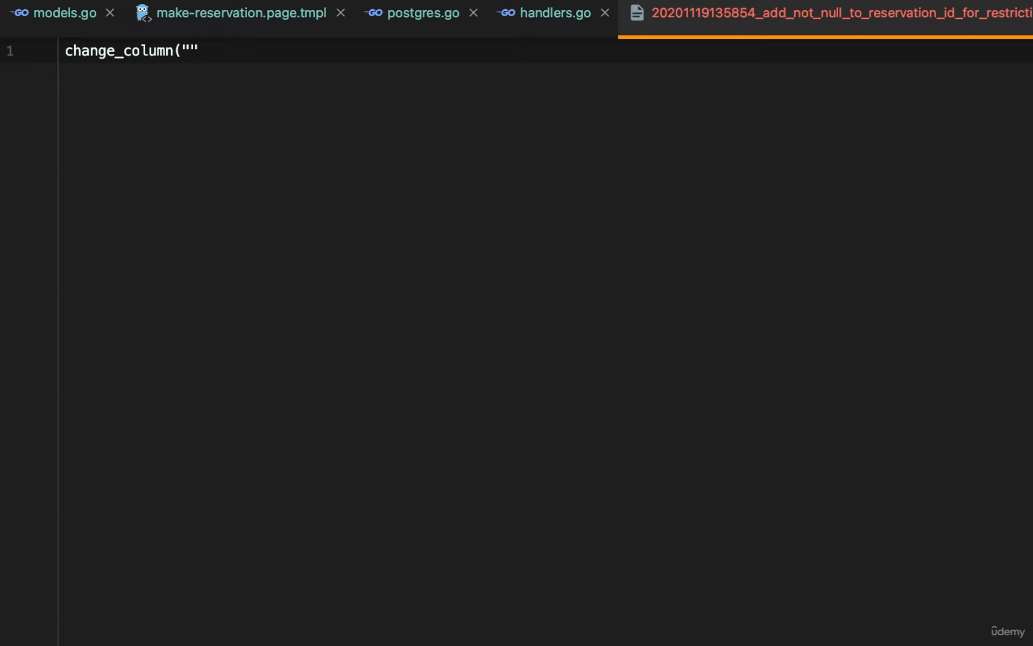
{"action": "type", "text": "room_restrictions\", "}
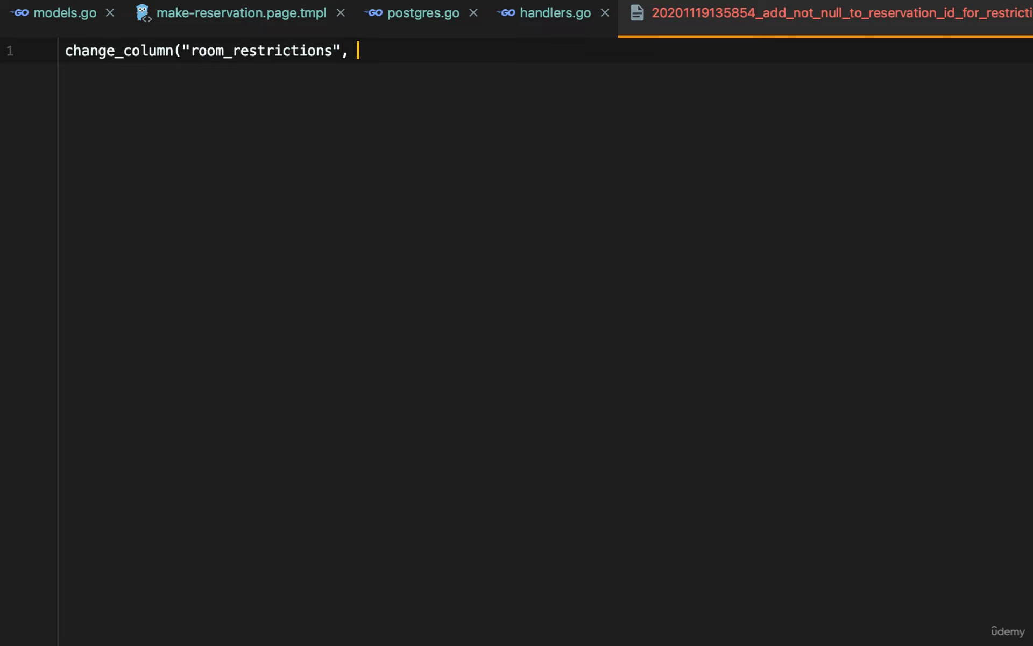
{"action": "type", "text": "\"reservation_id"}
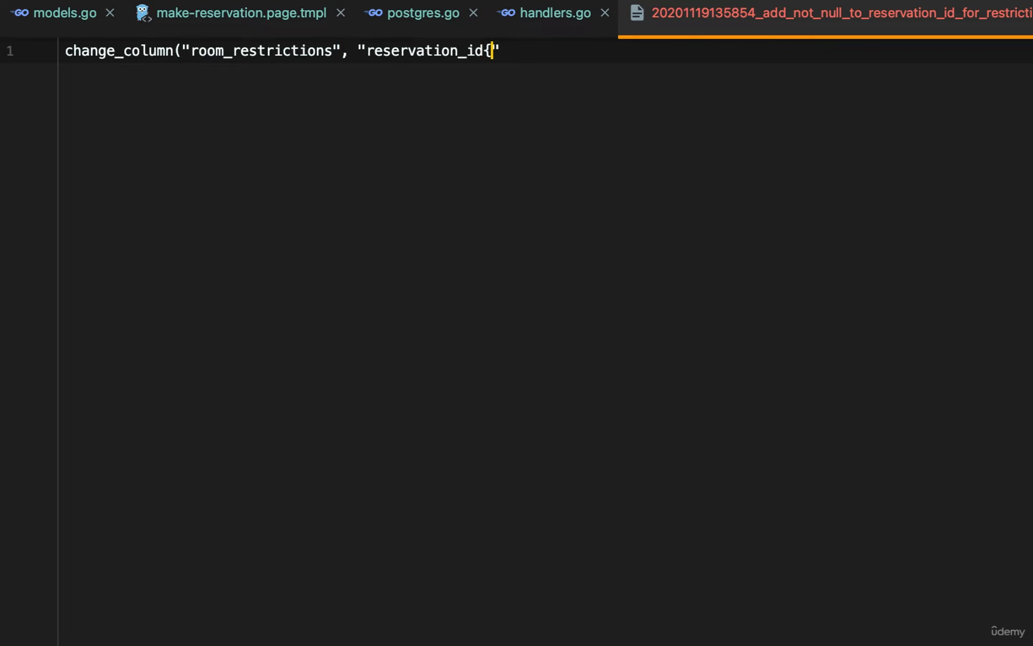
{"action": "type", "text": "\", "}
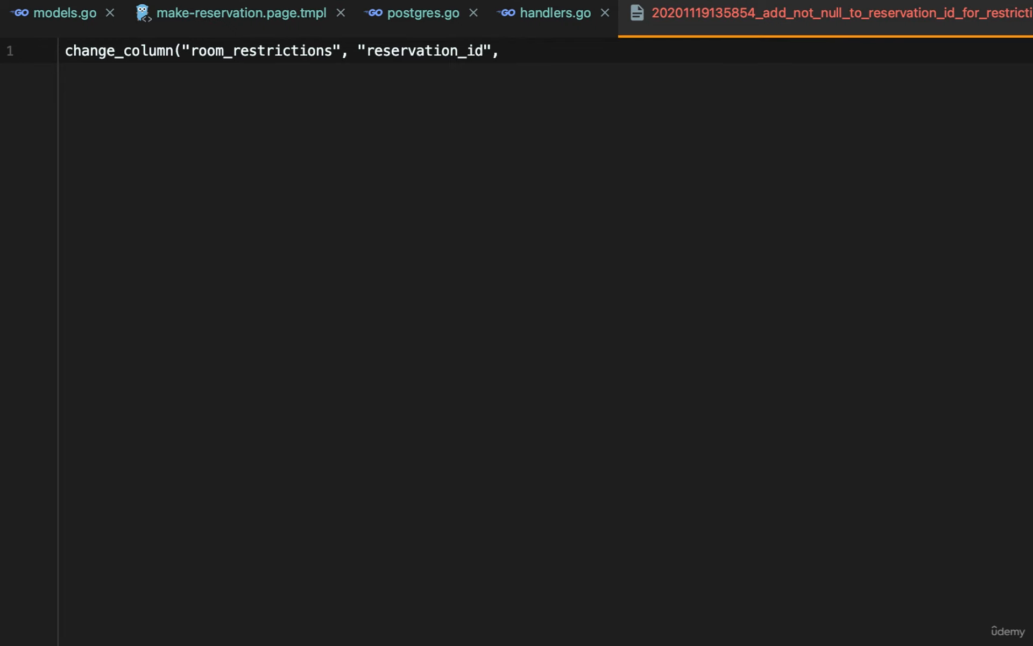
{"action": "type", "text": "\"integer\", "}
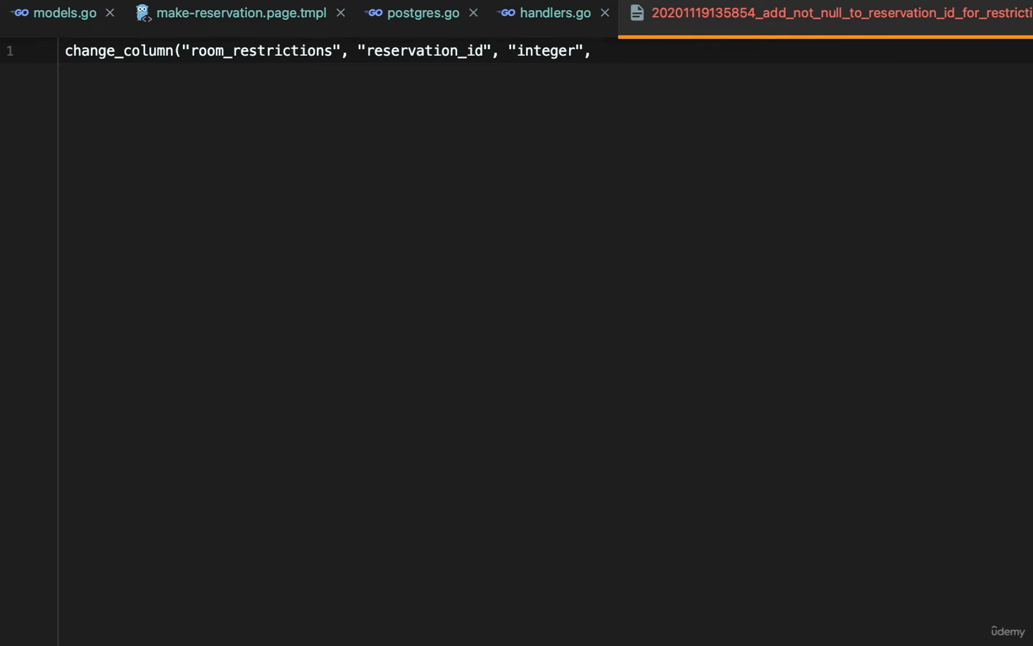
{"action": "type", "text": "{\"null\":"}
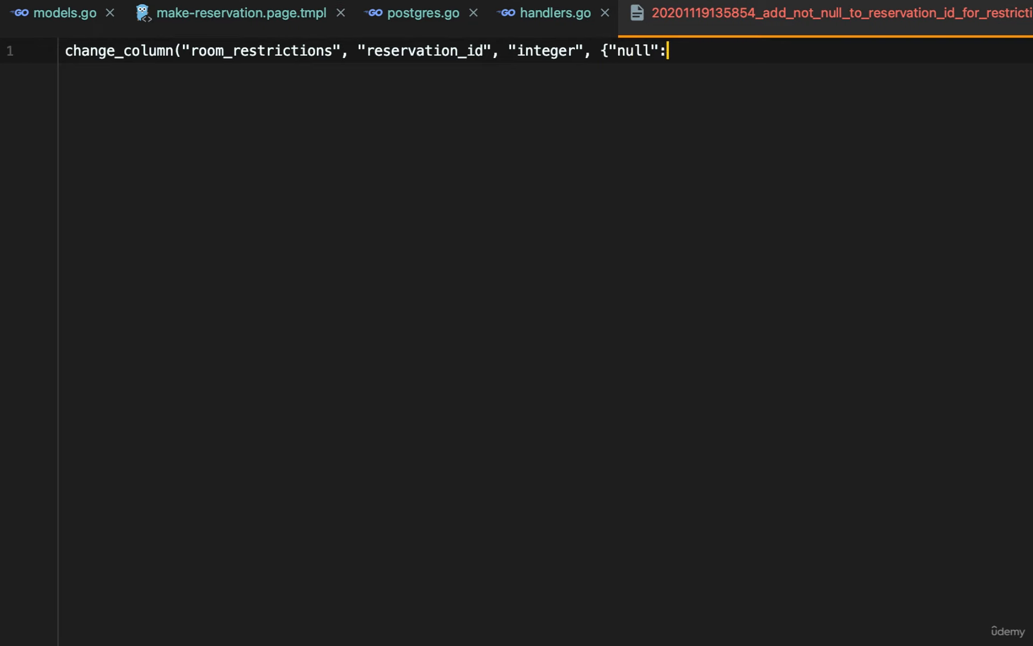
{"action": "type", "text": " true})"}
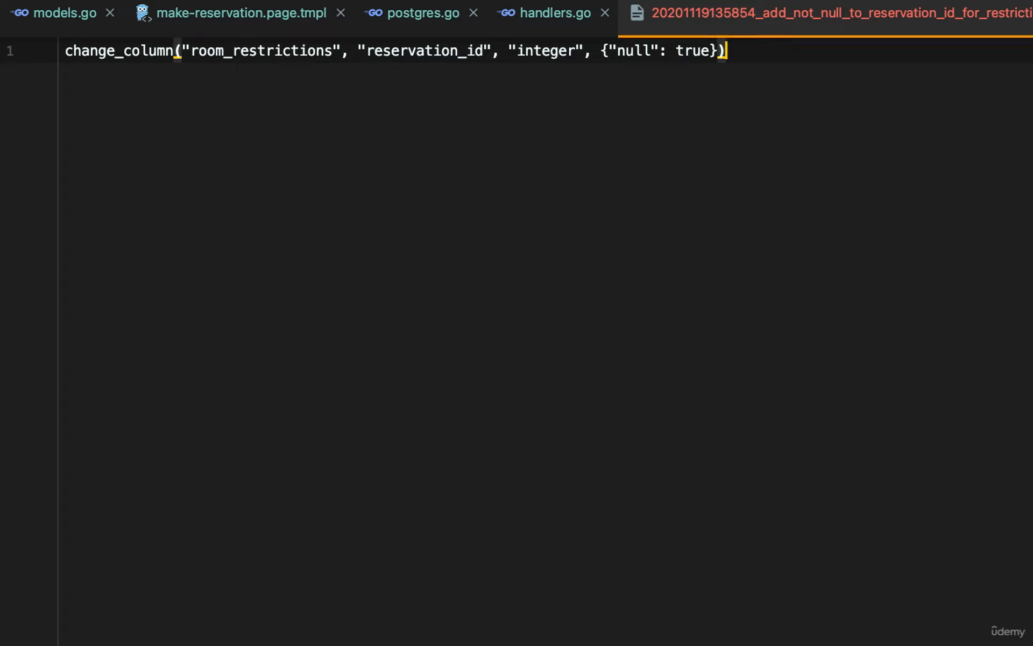
{"action": "left_click", "coordinate": [592, 274]}
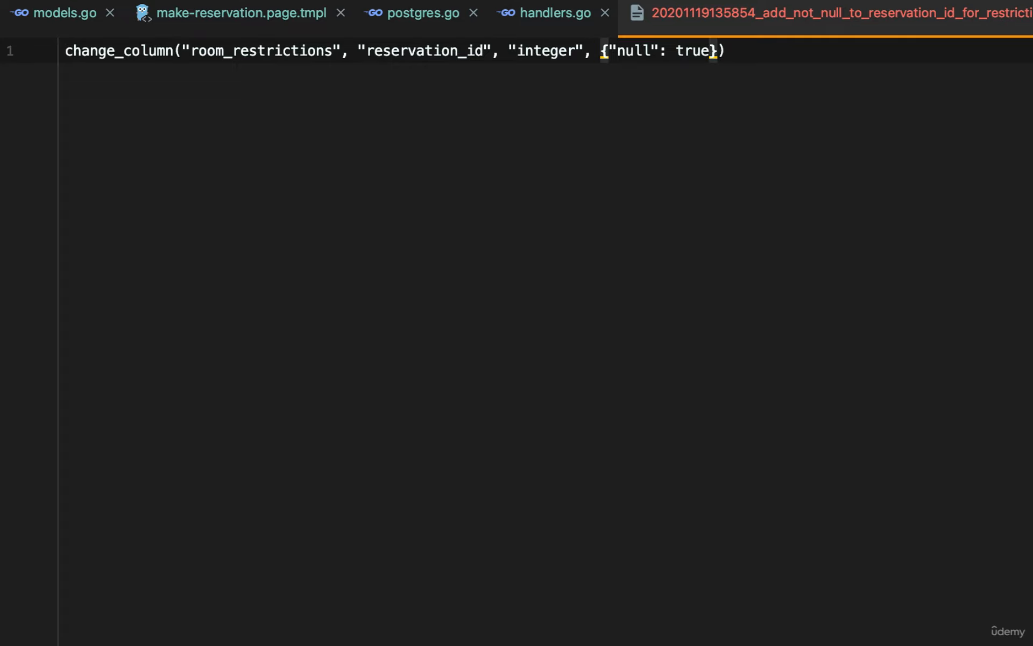
{"action": "left_click", "coordinate": [735, 80]}
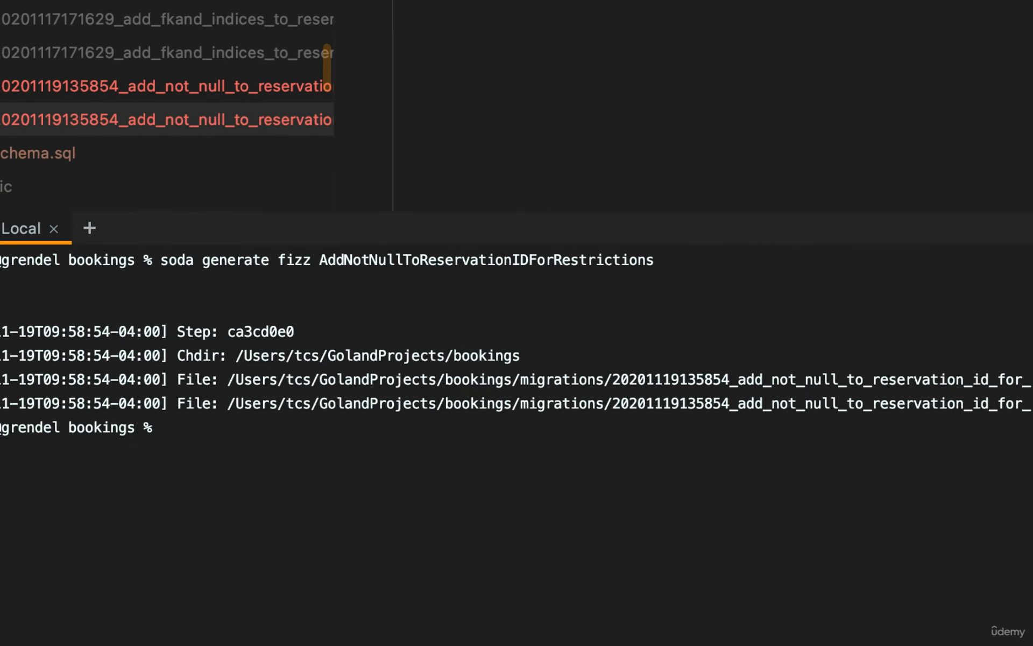
Apply the migration by running soda migrate in a cleared terminal.
{"action": "key", "text": "super+k"}
{"action": "type", "text": "soda migrate"}
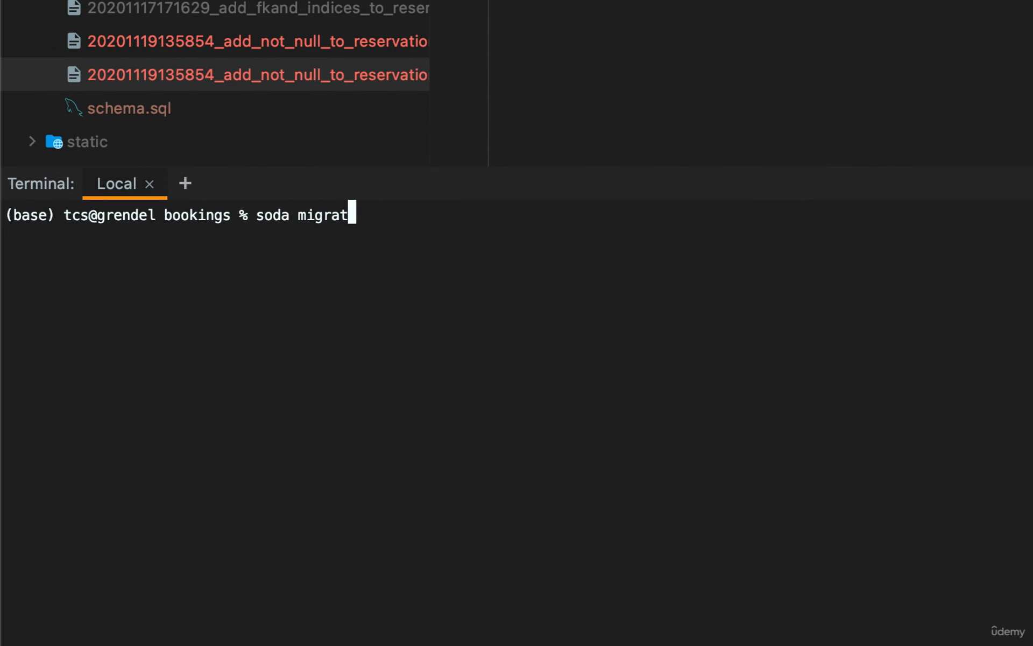
{"action": "key", "text": "Return"}
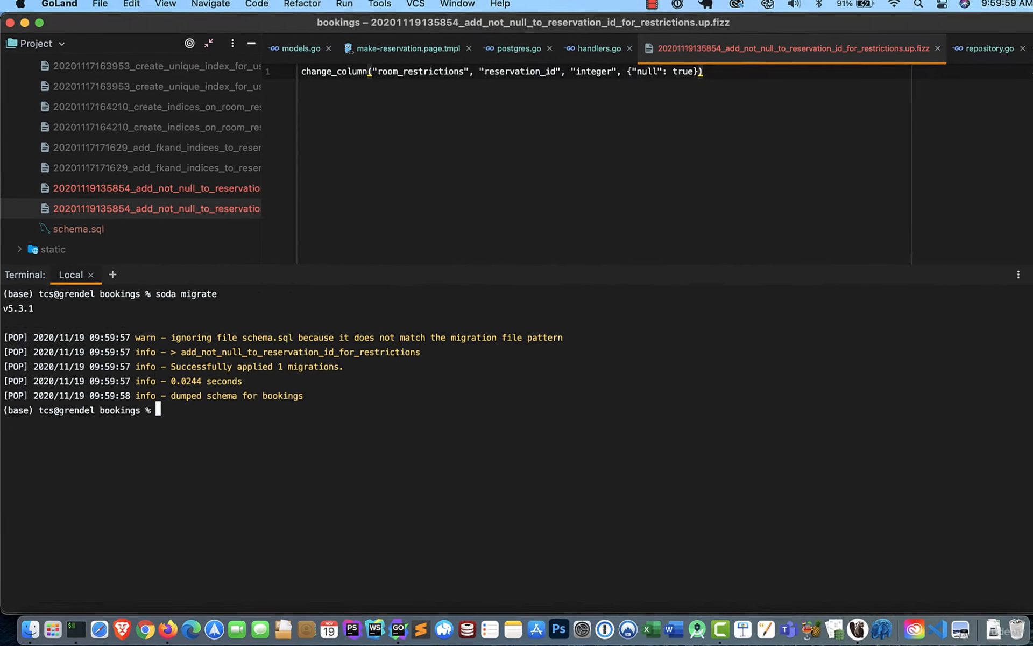
Switch to DBeaver and refresh the room_restrictions columns to check the Not Null setting of reservation_id.
{"action": "key", "text": "super+Tab"}
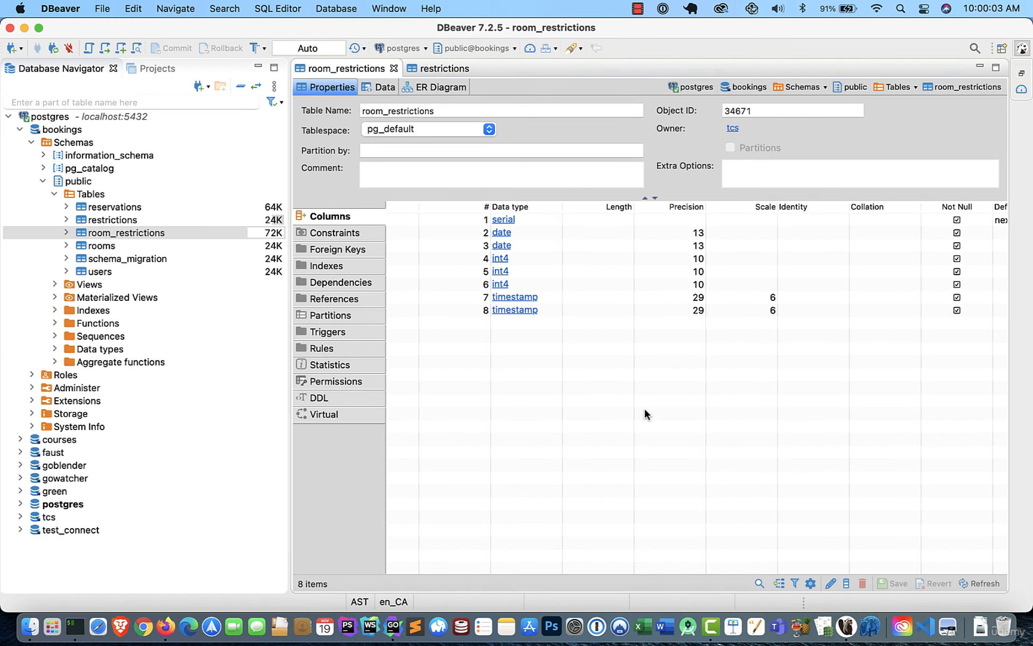
{"action": "right_click", "coordinate": [645, 409]}
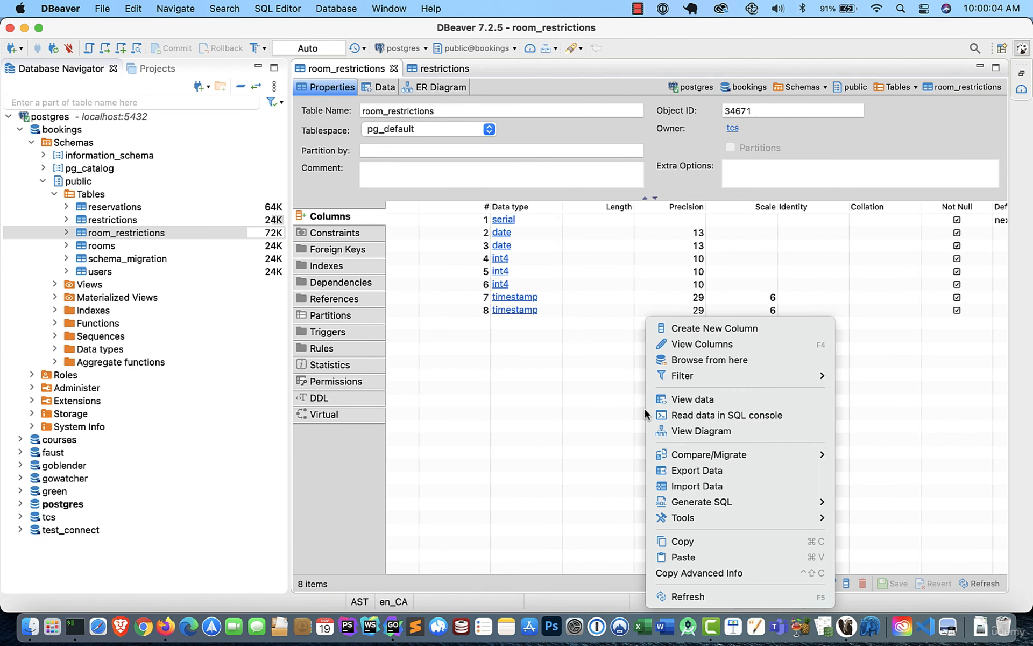
{"action": "left_click", "coordinate": [688, 596]}
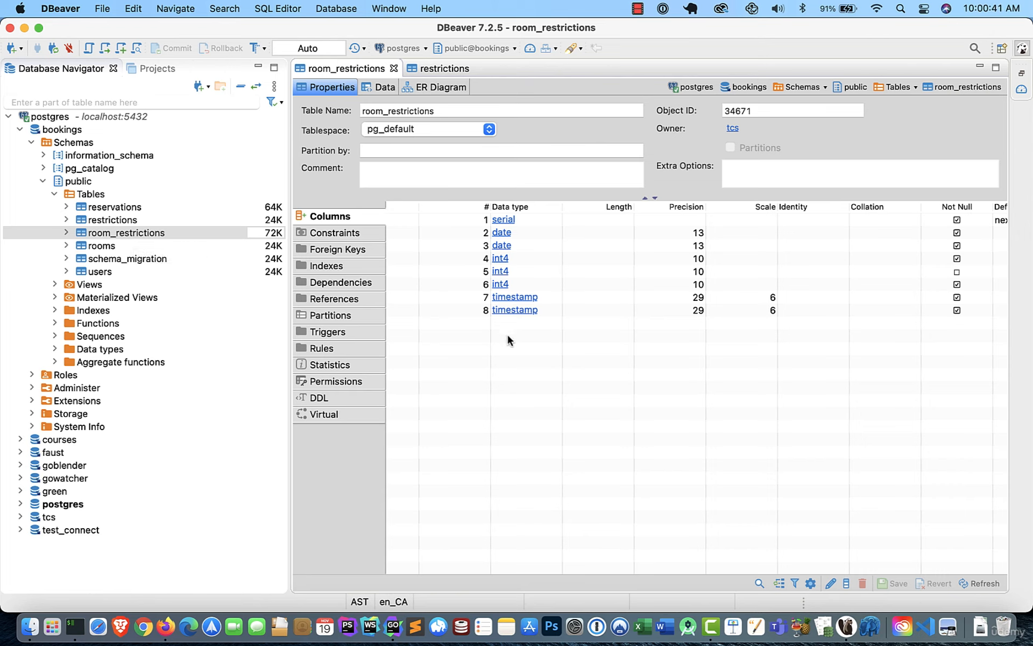
Minimize DBeaver, switch to Postico, connect to localhost and open an empty SQL query for the bookings database.
{"action": "left_click", "coordinate": [25, 28]}
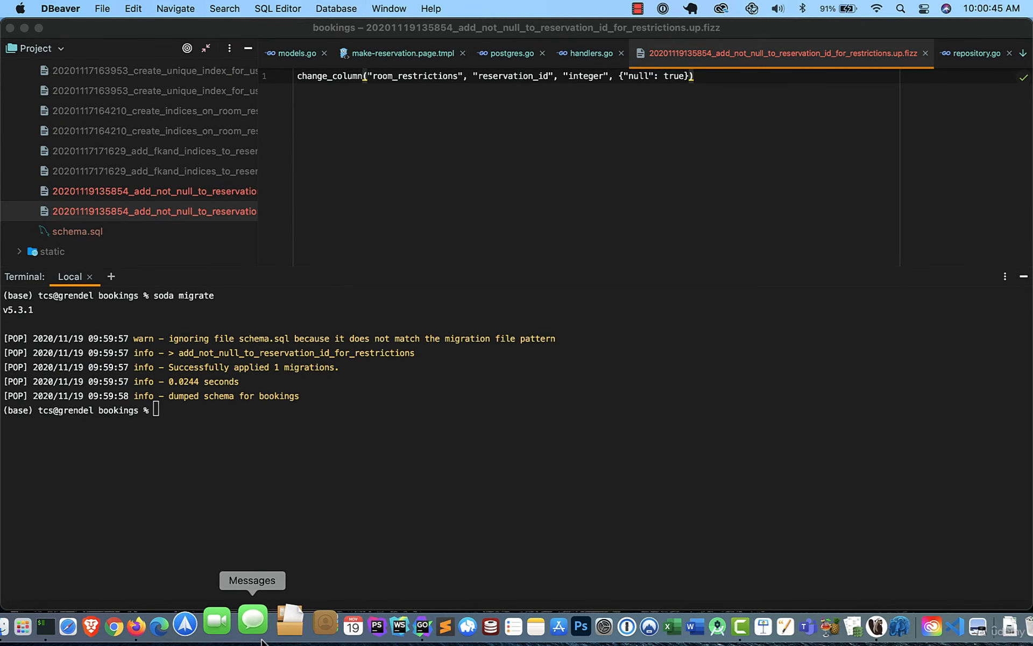
{"action": "left_click", "coordinate": [438, 627]}
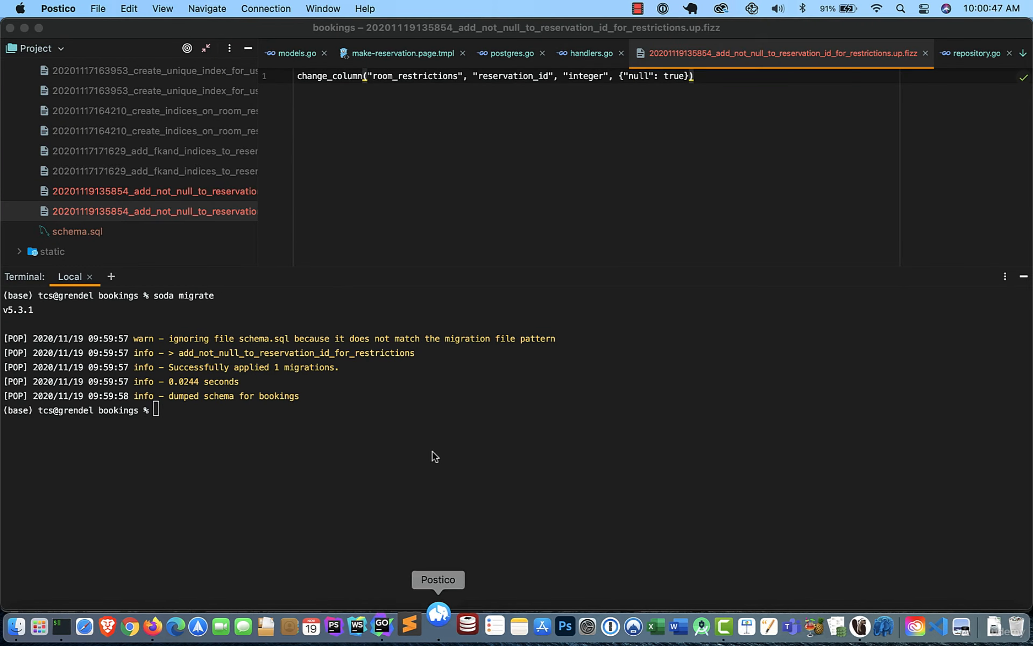
{"action": "left_click", "coordinate": [708, 164]}
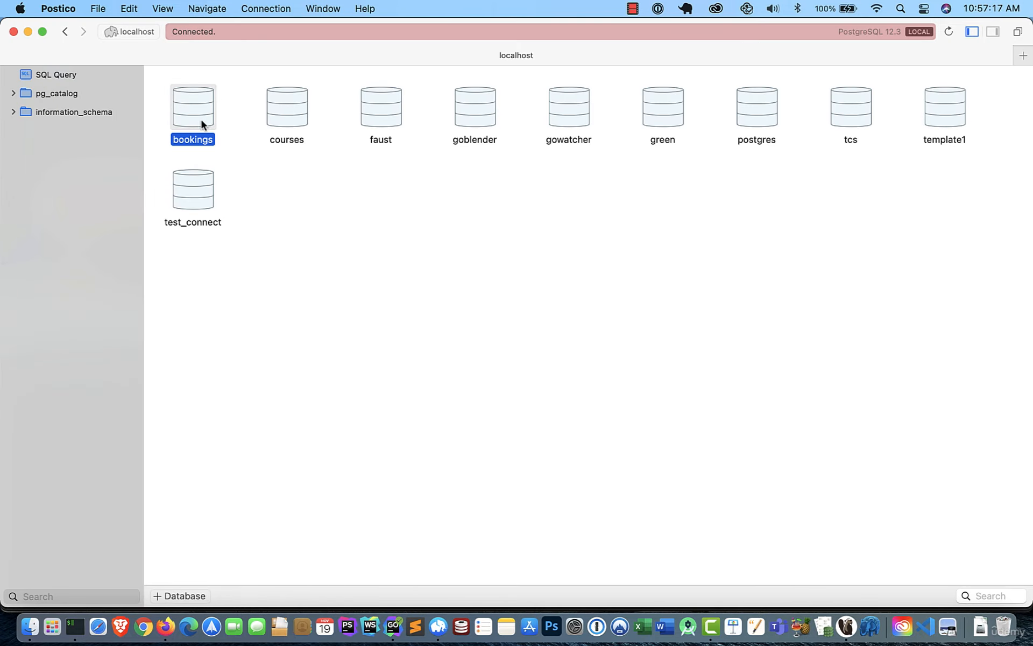
{"action": "double_click", "coordinate": [201, 118]}
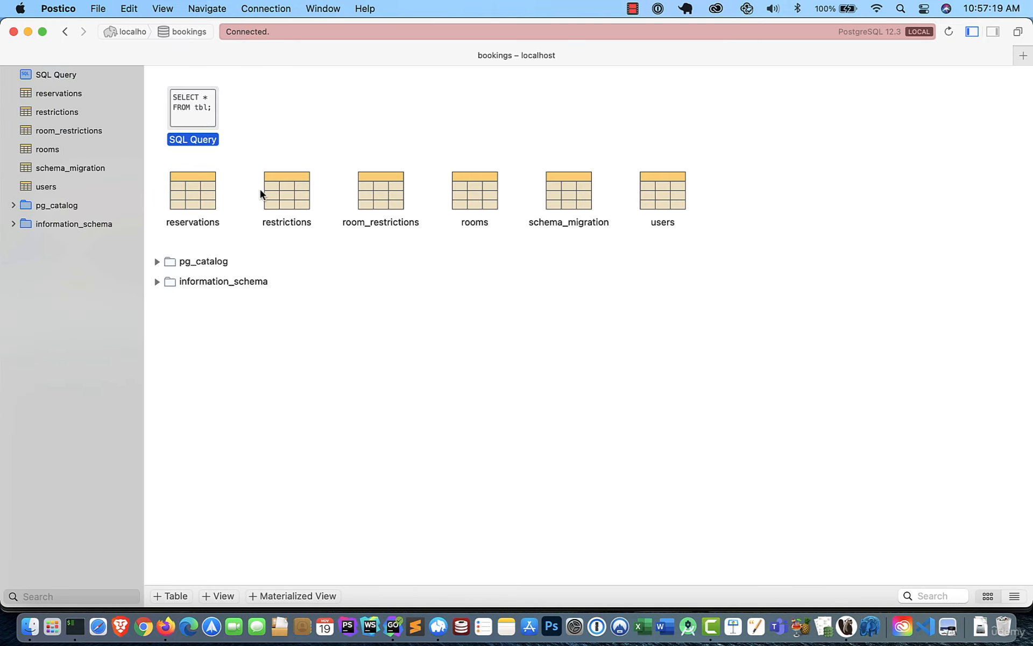
{"action": "left_click", "coordinate": [64, 73]}
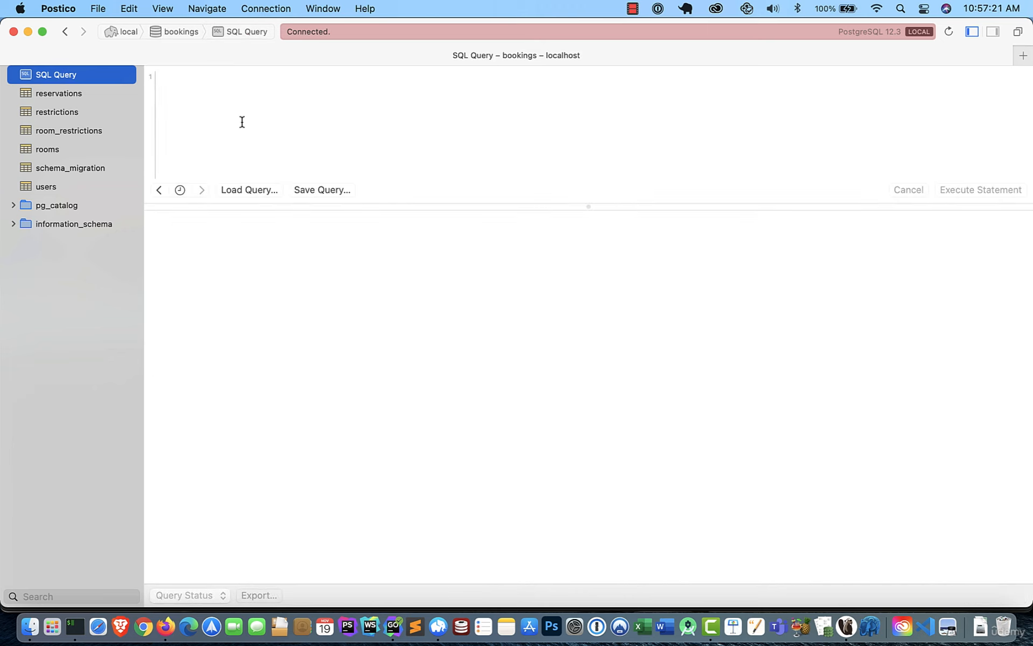